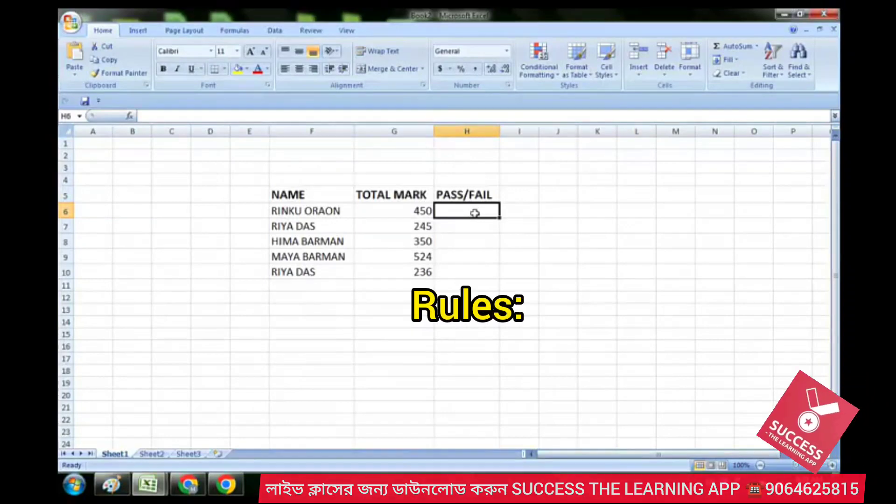
Enter the formula =IF(G6>=272,"PASS","FAIL") in cell H6 to grade the first student's total mark.
text(=)
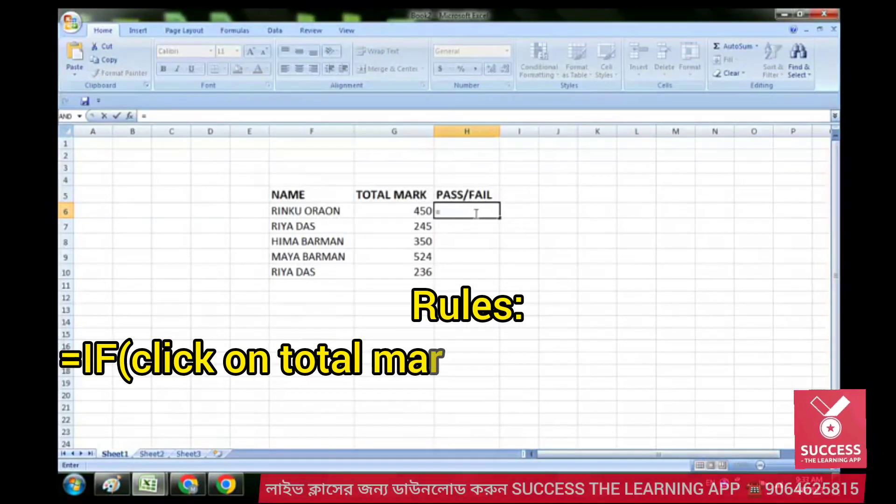
text(IF)
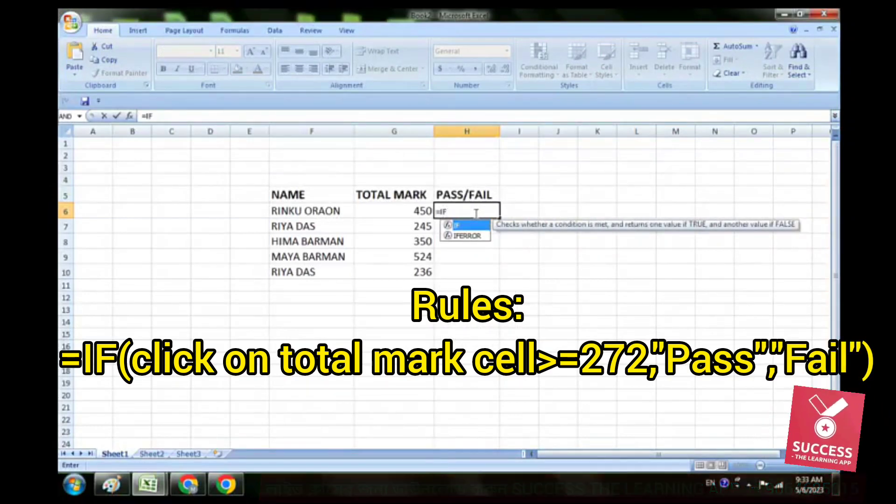
text(()
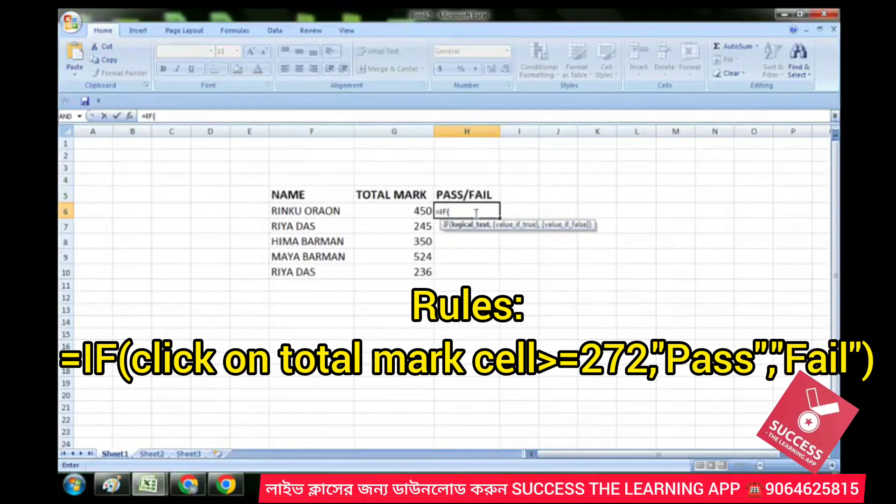
click(412, 213)
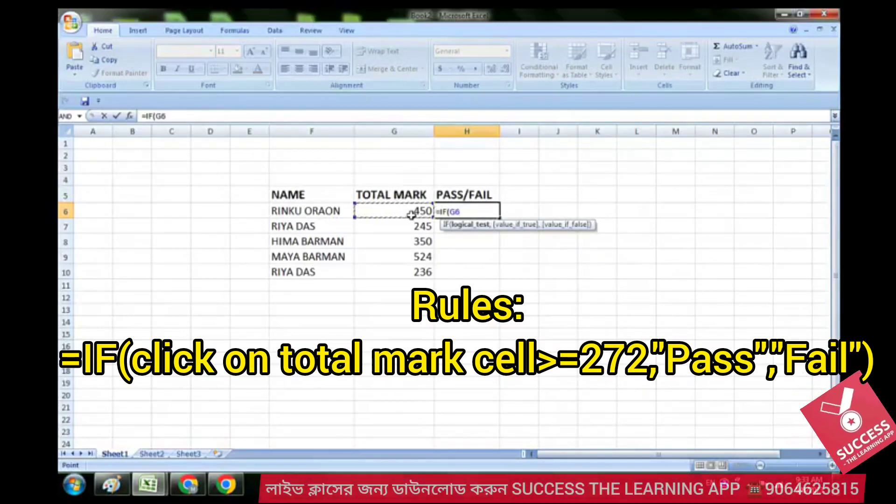
text(>=)
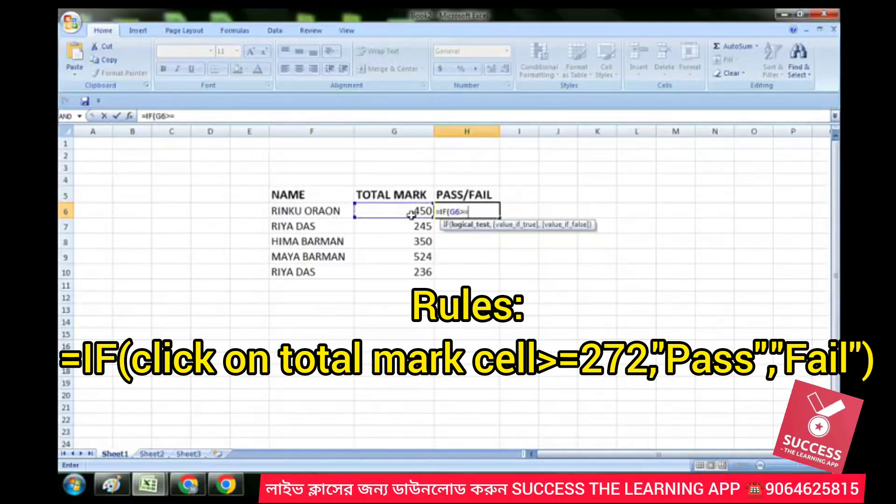
text(27)
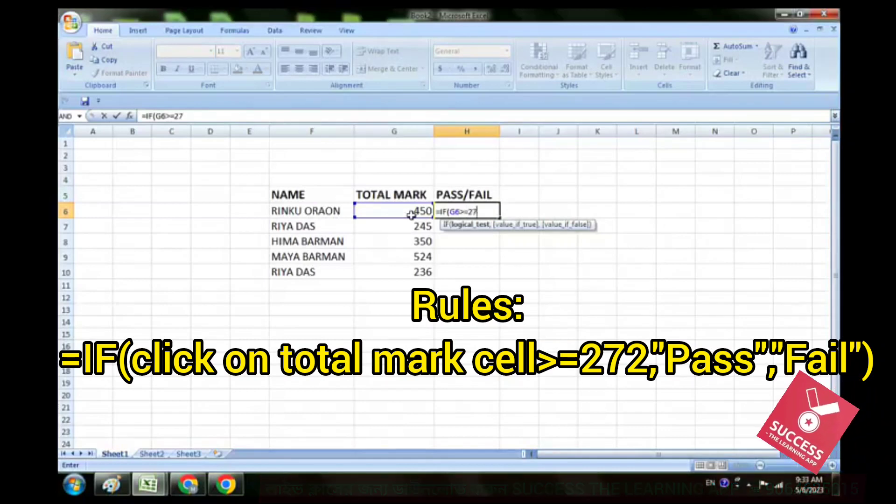
text(2)
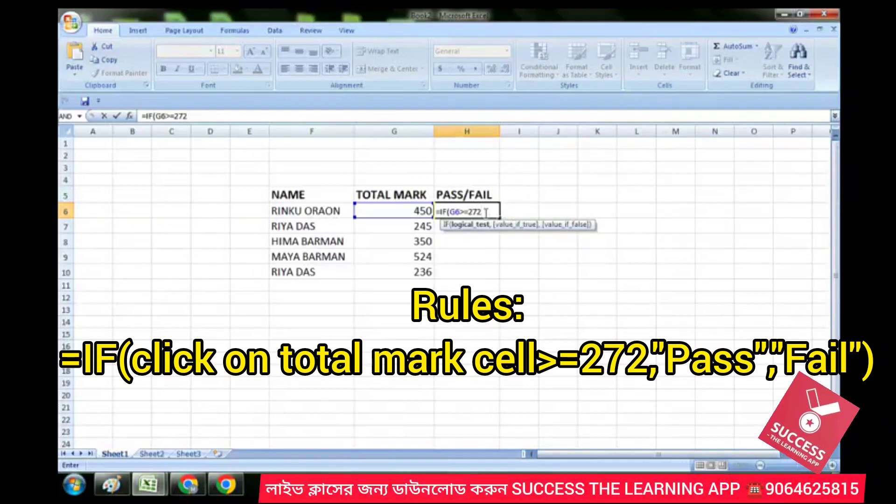
text(,)
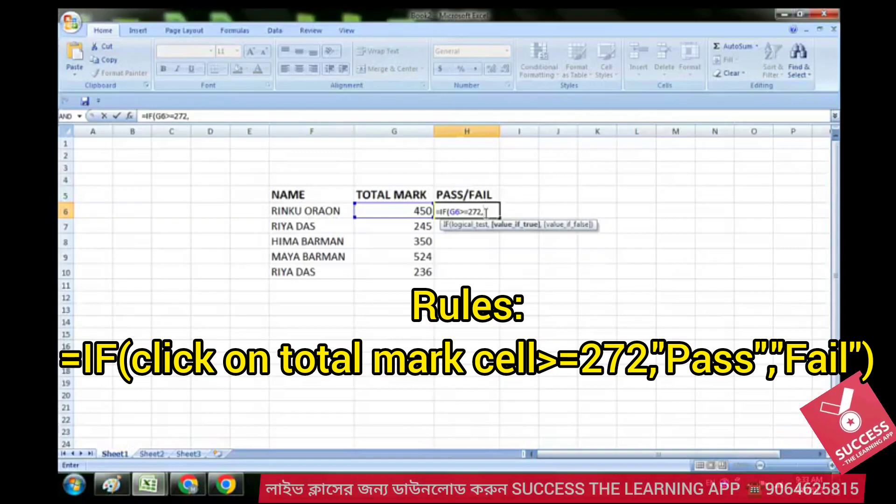
text(")
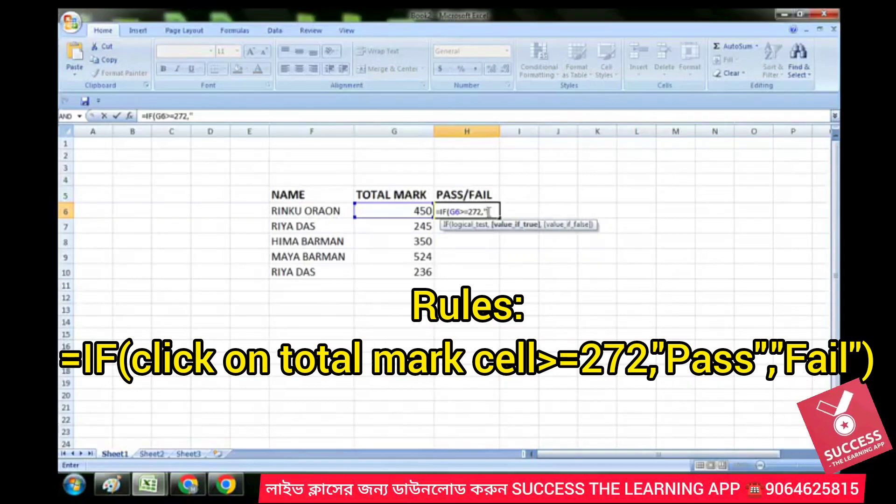
text(PASS)
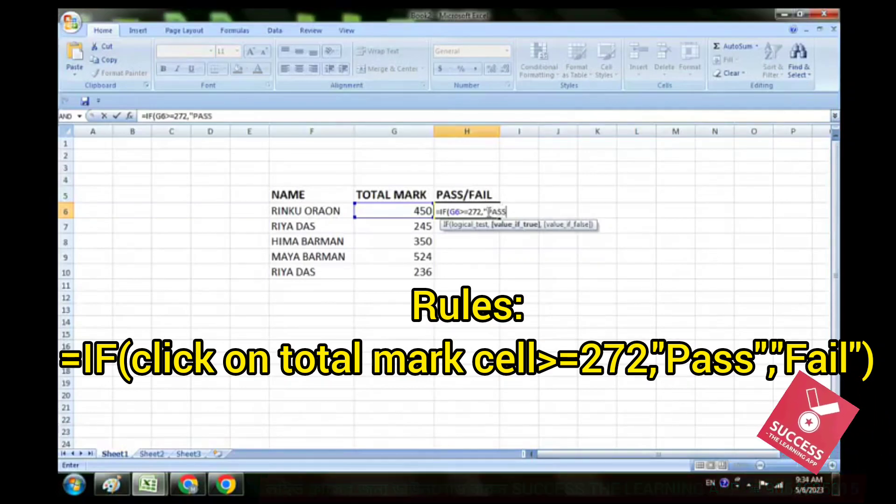
text(")
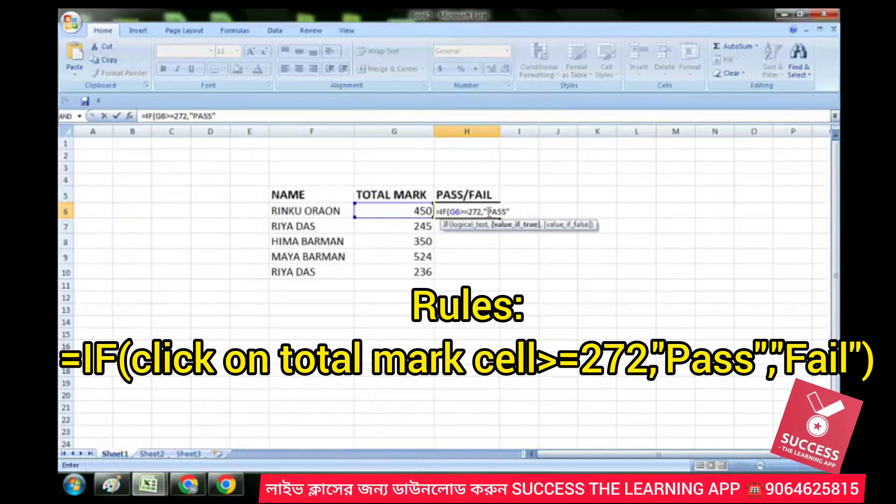
text(,")
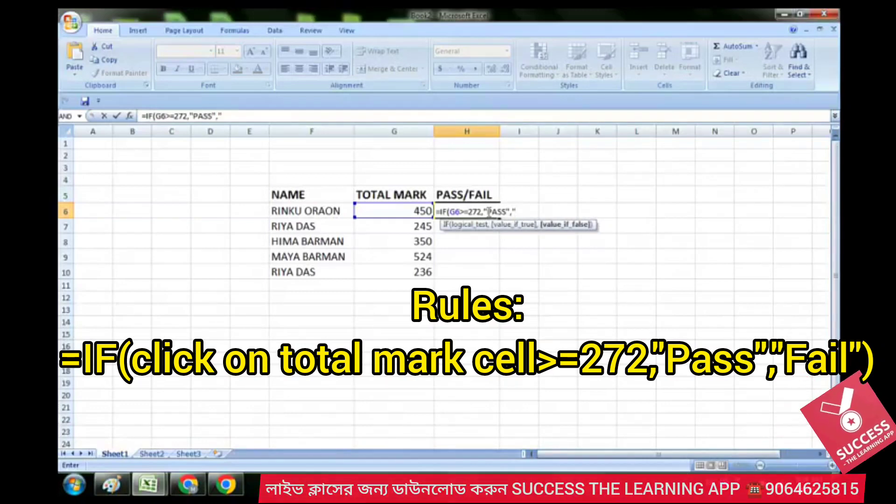
text(FAIL)
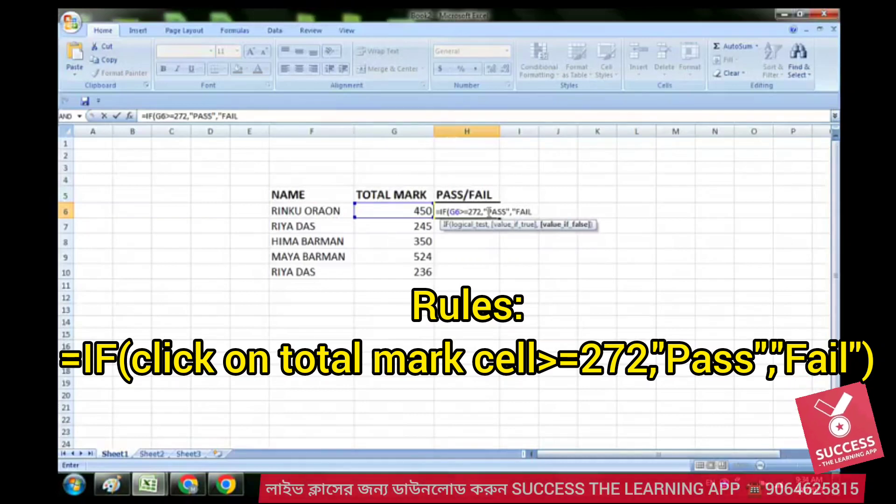
text(")
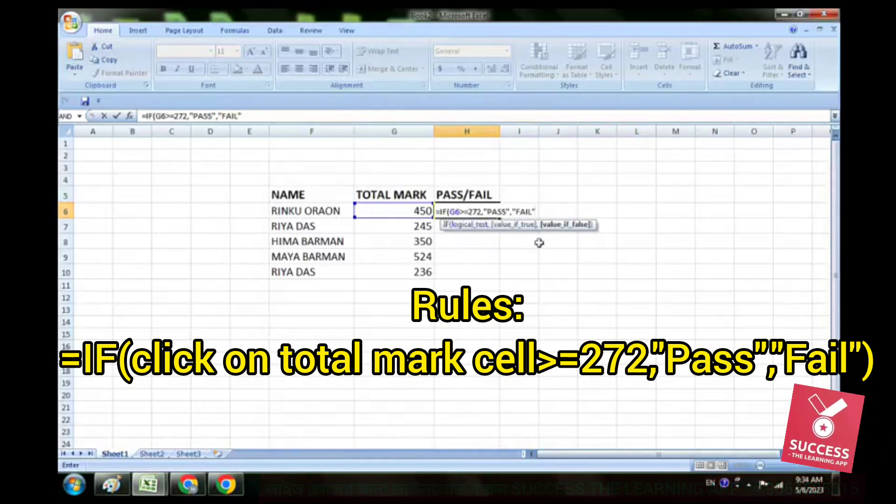
text())
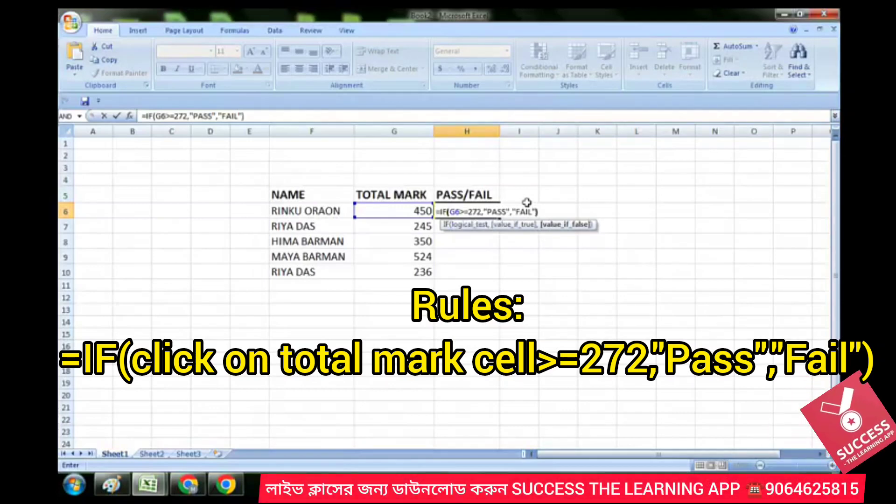
key(Return)
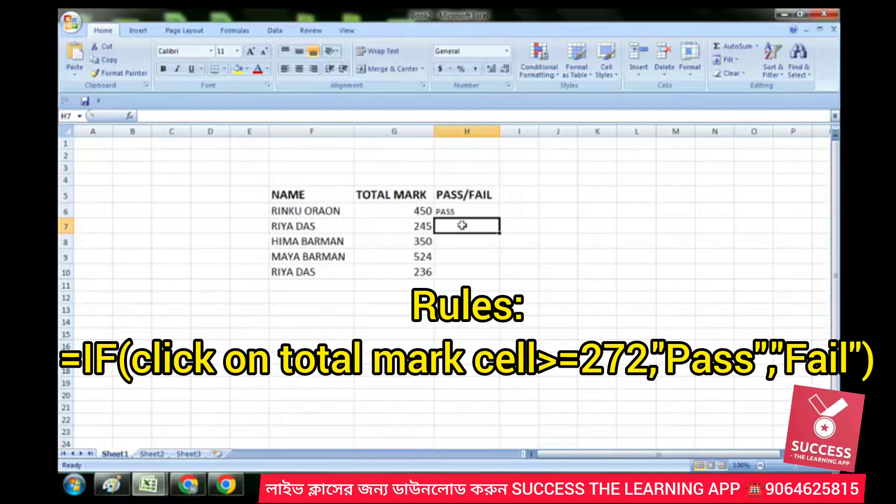
Enter the formula =IF(G7>=272,"PASS","FAIL") in cell H7 for the second student.
text(=)
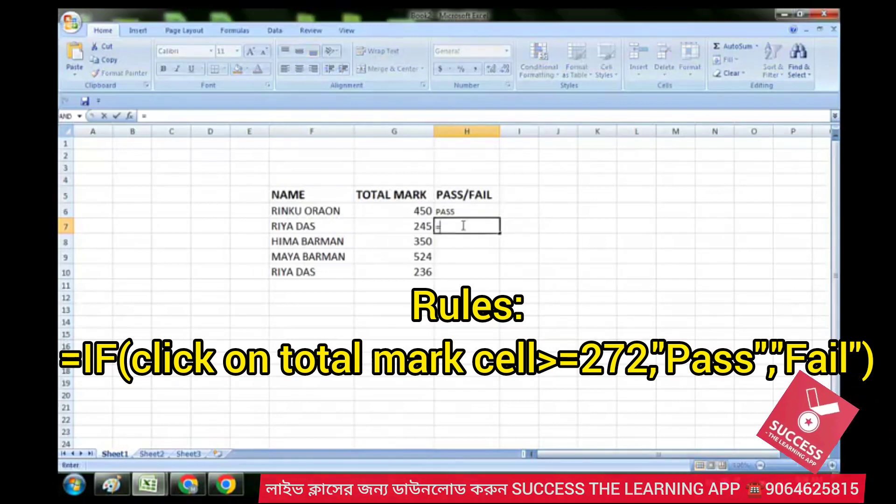
text(IF()
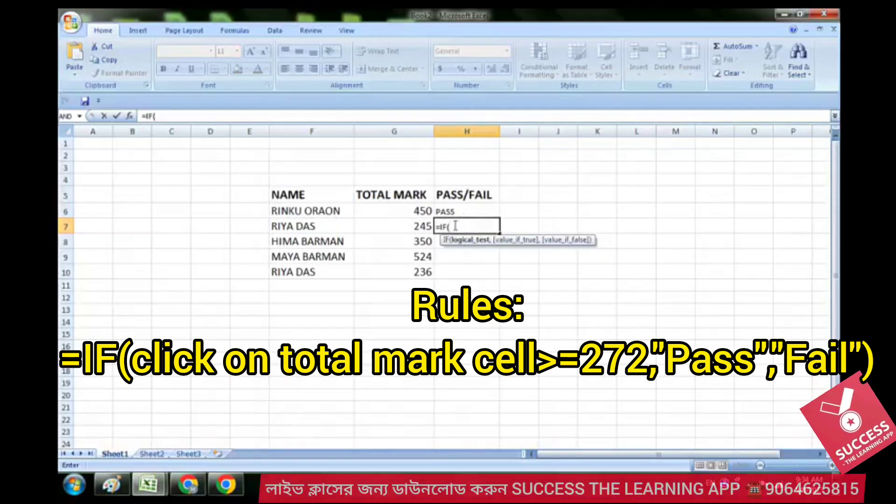
click(415, 227)
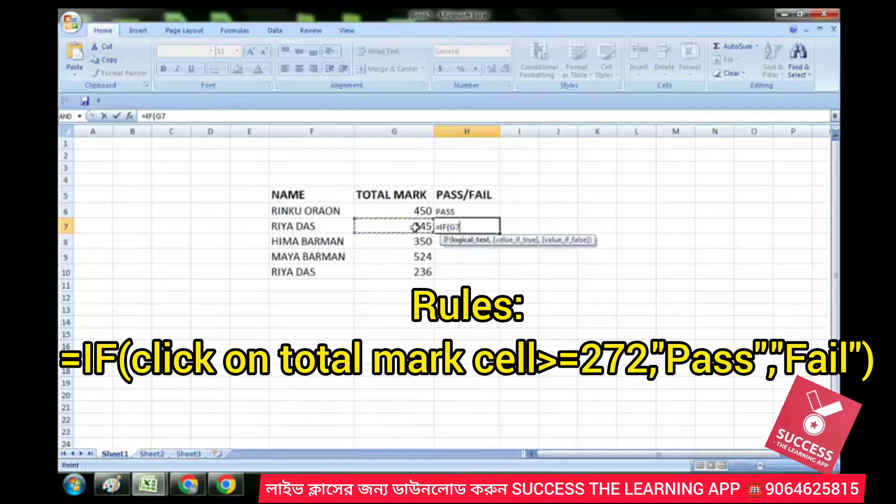
text(>)
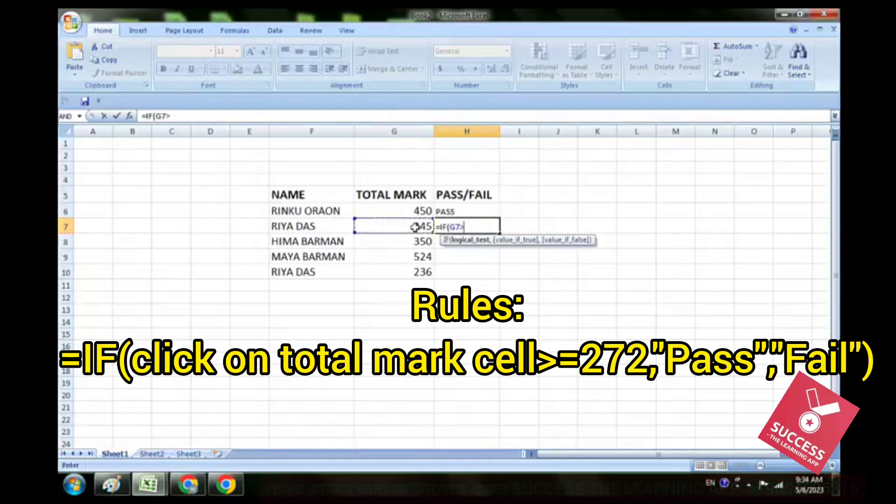
text(=)
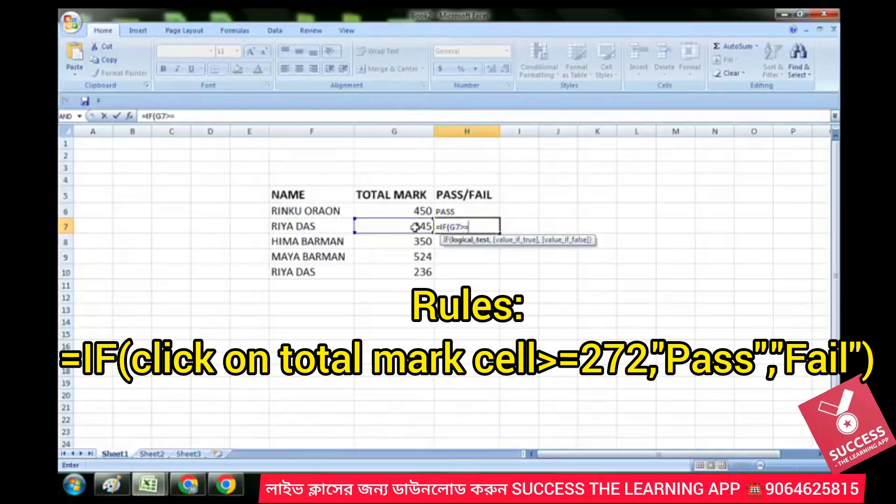
text(272)
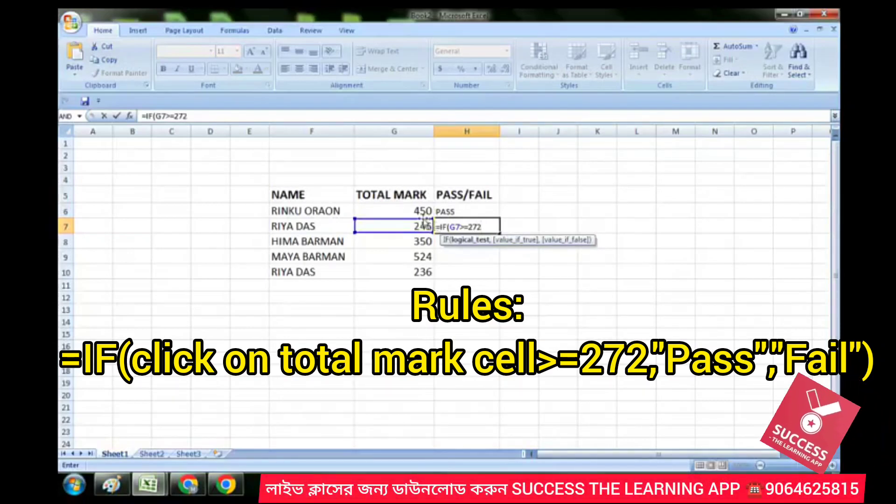
text(,)
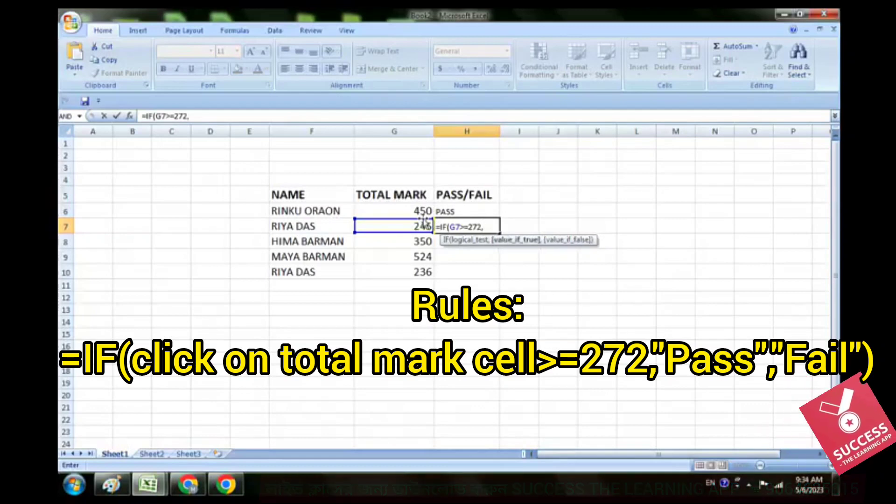
text(")
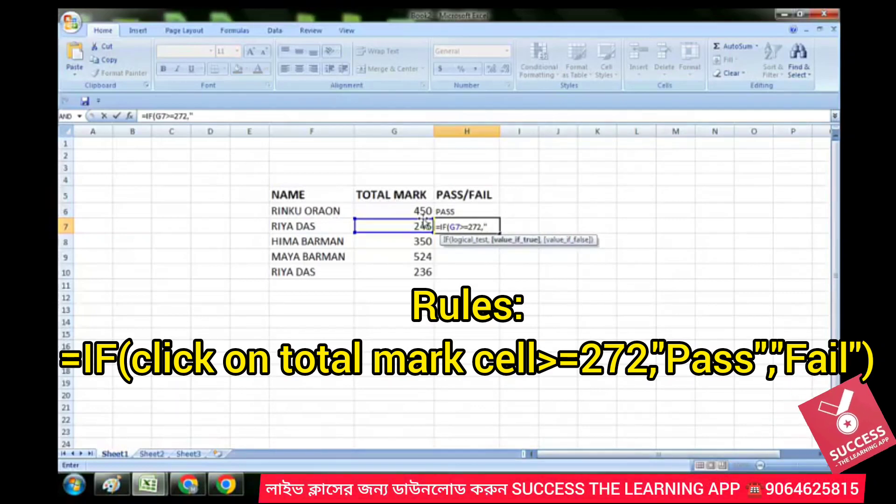
text(PASS)
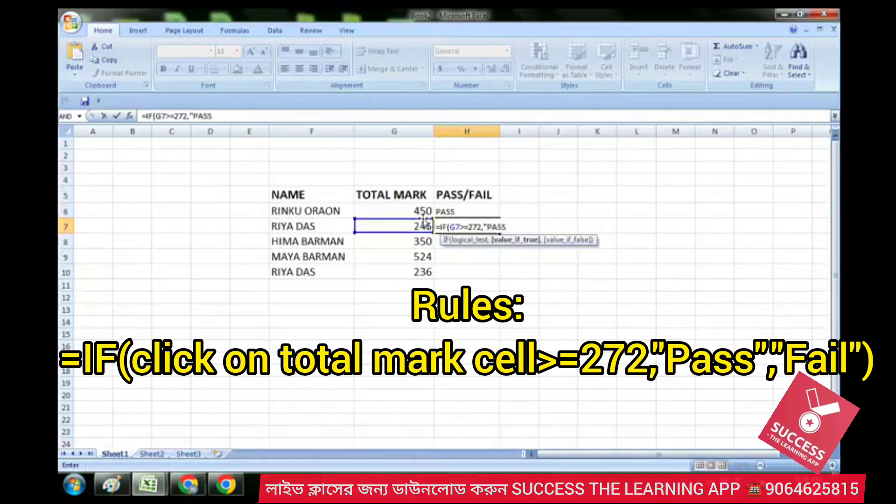
text(",)
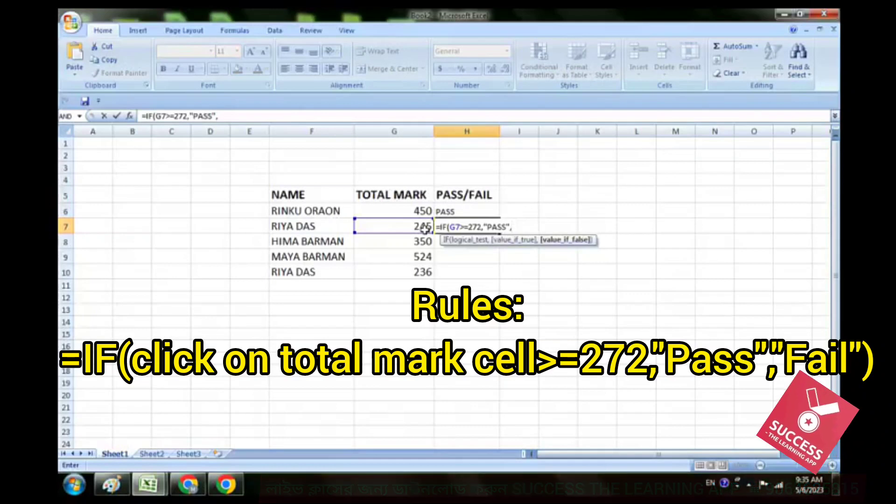
text("FAIL")
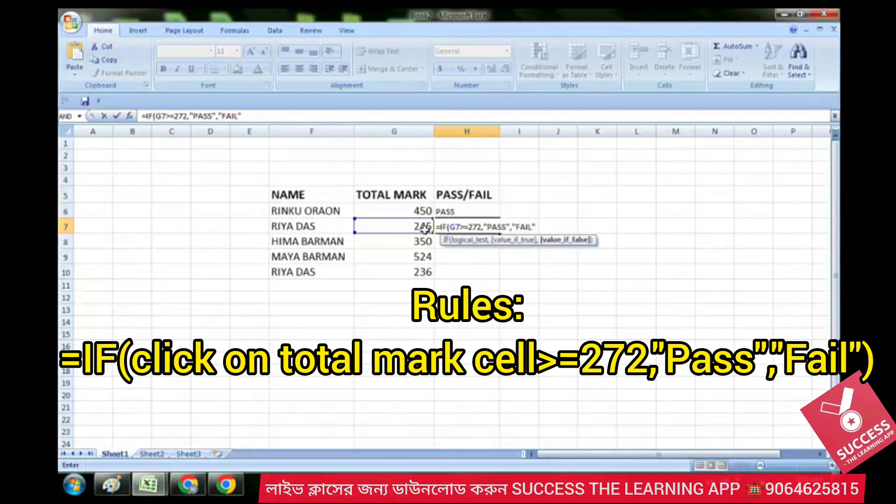
text())
key(Return)
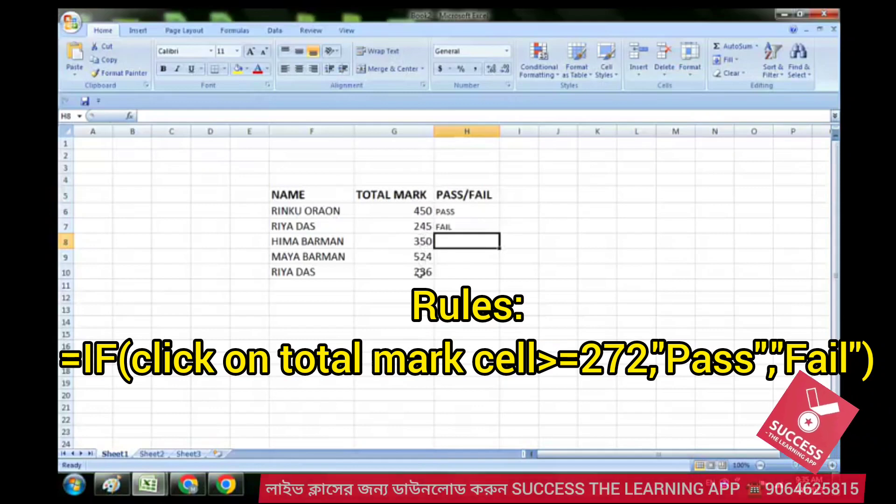
Fill the pass/fail formula from H7 down through H10 for the remaining students.
click(475, 226)
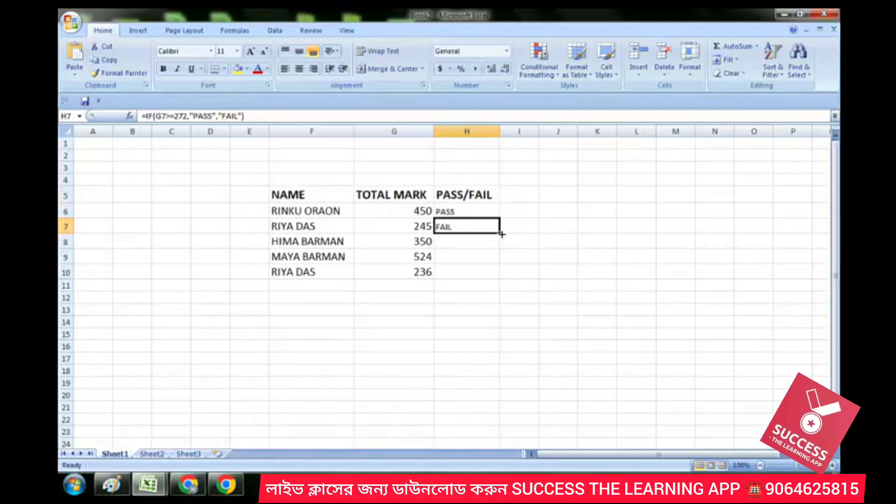
drag(501, 234, 507, 272)
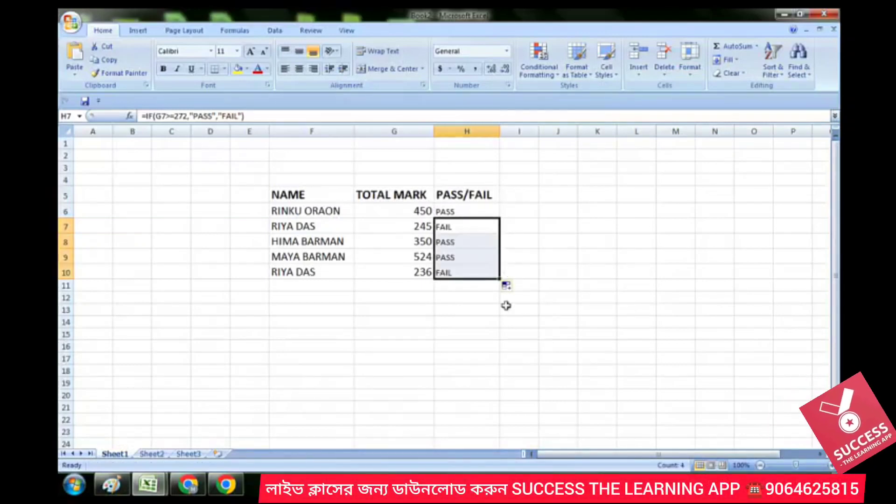
click(480, 333)
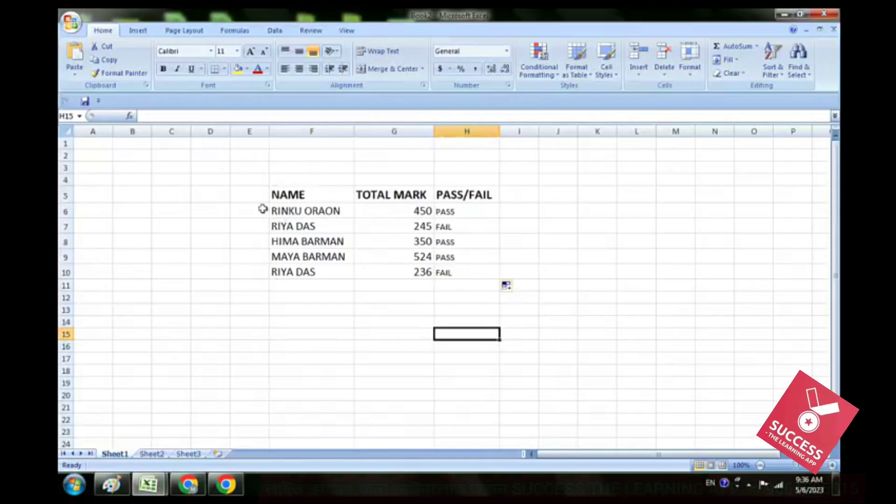
scroll(304, 204, down, 6)
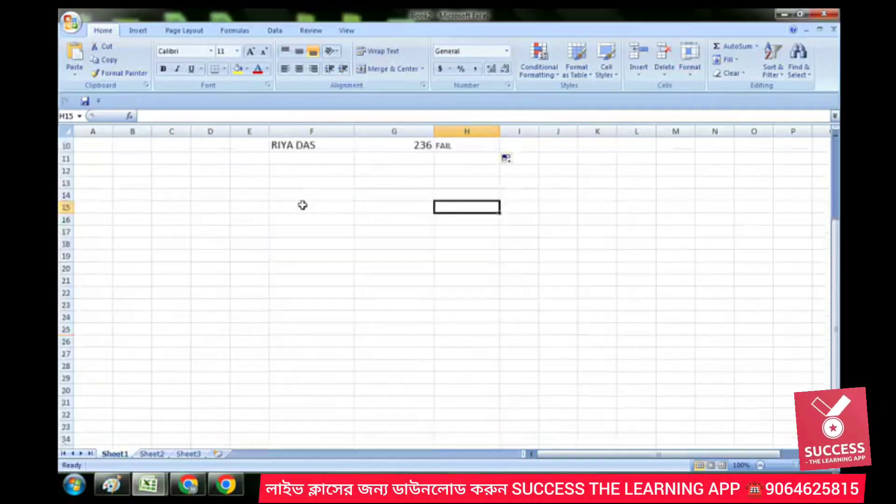
scroll(310, 205, up, 6)
scroll(314, 208, down, 5)
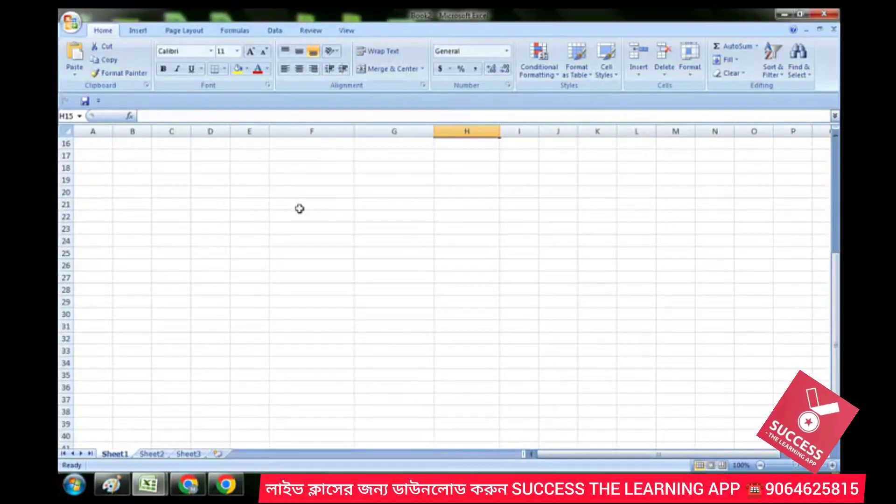
scroll(300, 209, up, 3)
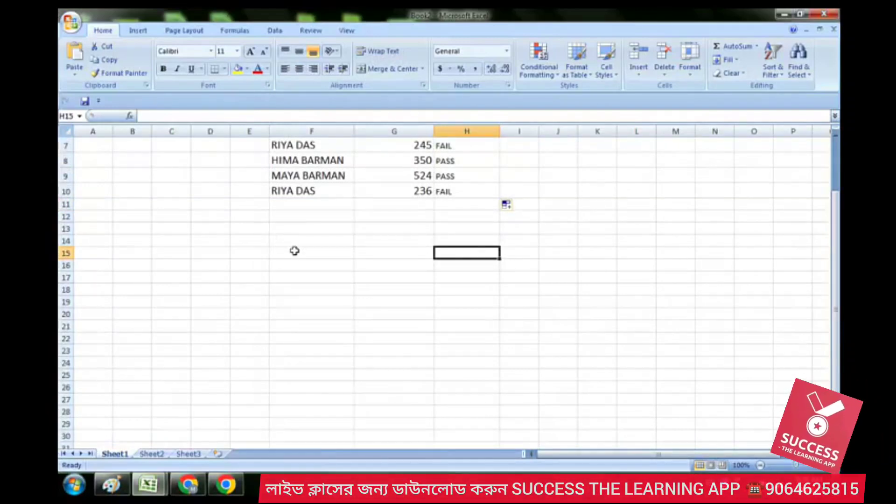
scroll(294, 250, down, 2)
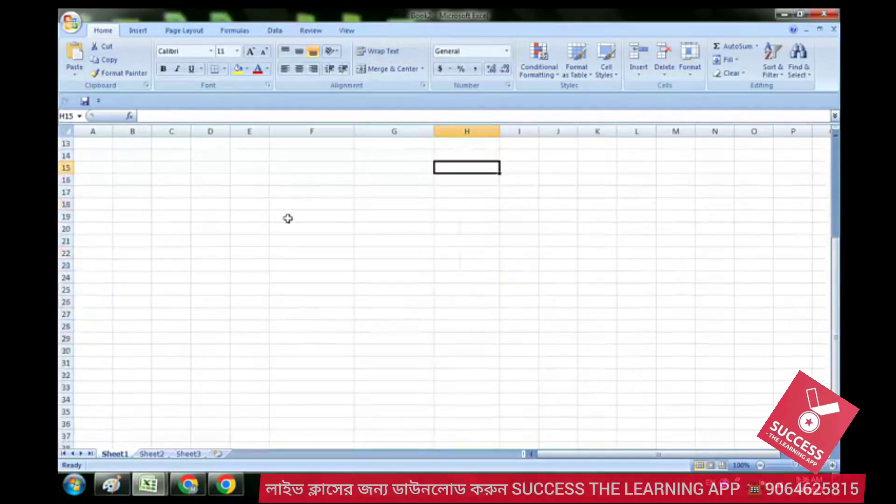
Enter the numbers 45, 52 and 25 in cells F14 to F16 below the student table.
scroll(288, 218, up, 2)
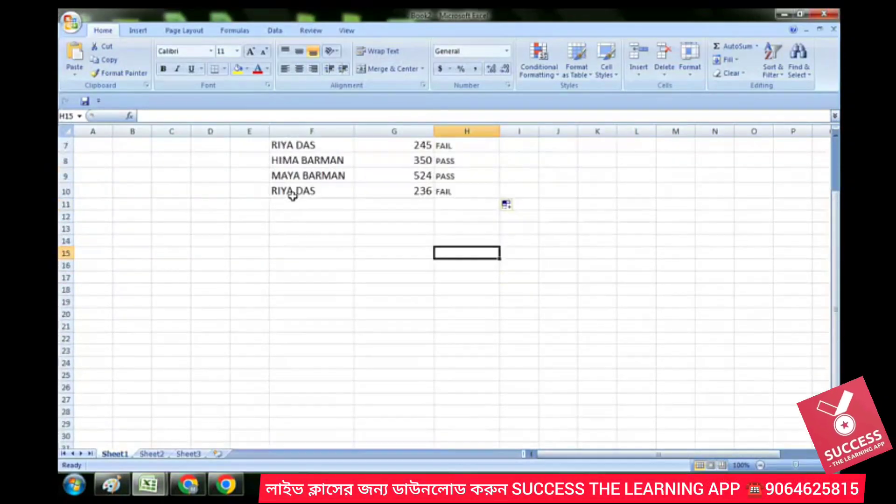
click(296, 243)
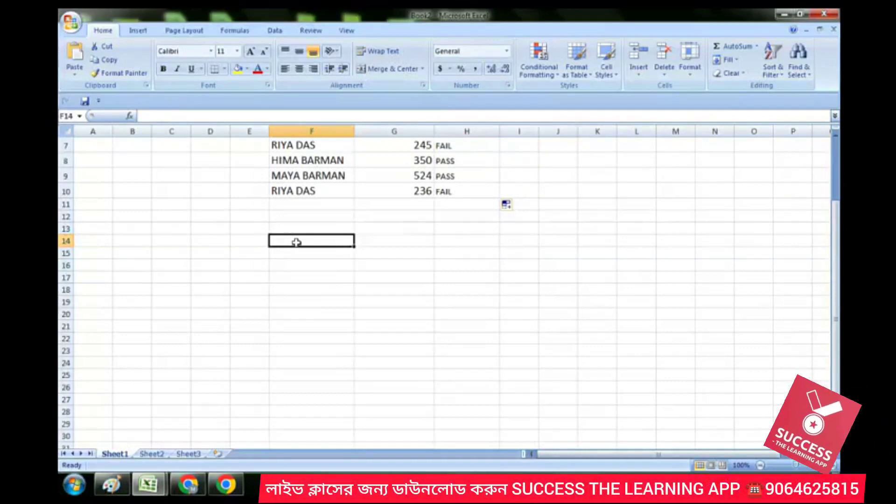
text(45)
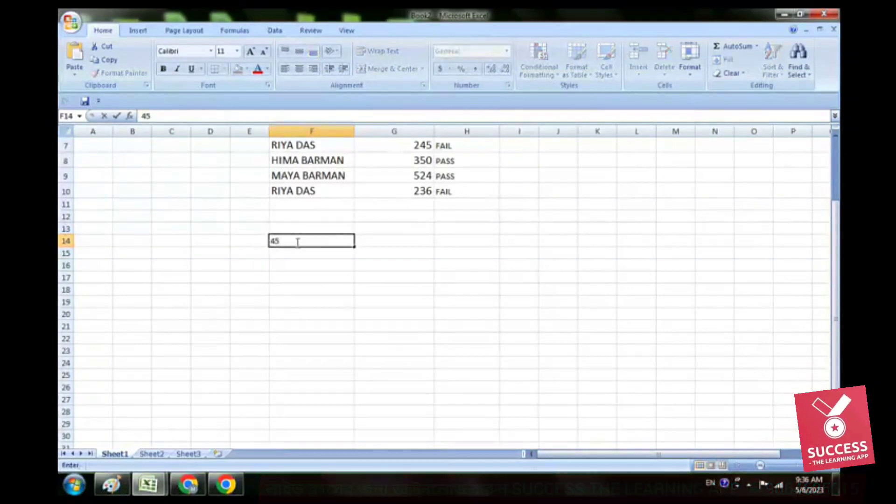
key(Return)
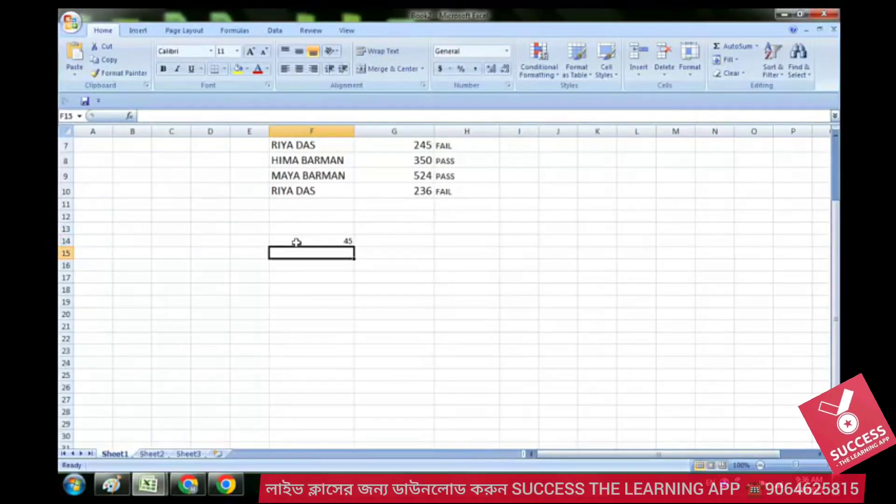
text(52)
key(Return)
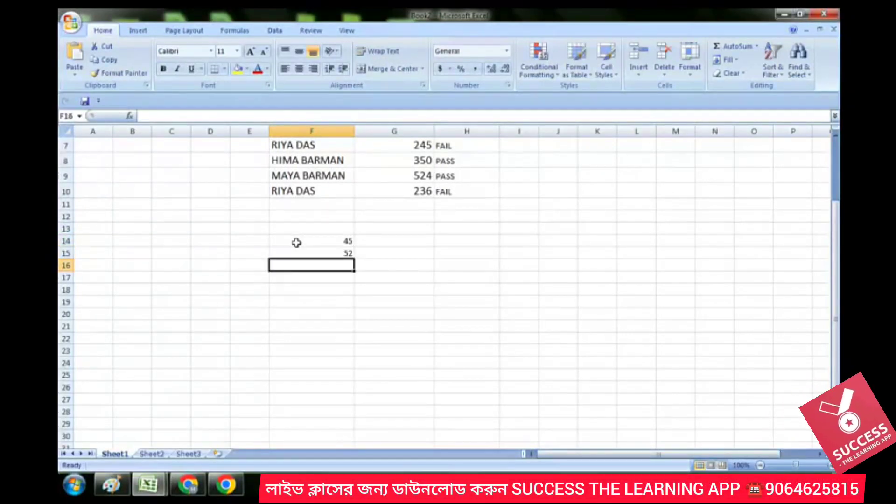
text(25)
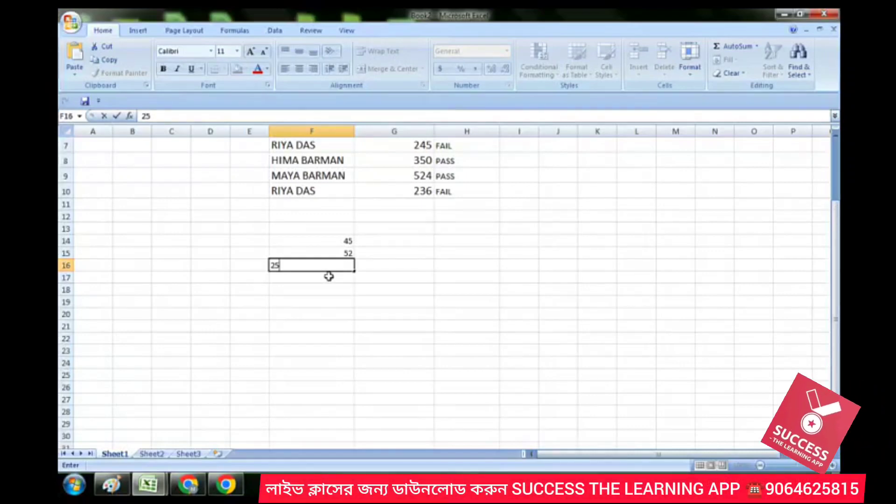
key(Return)
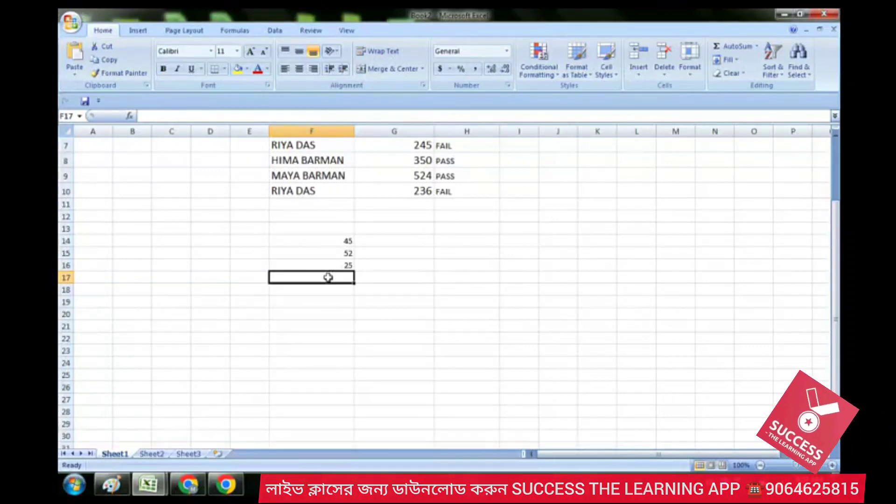
Total the column F numbers in cell F17 with the formula =SUM(F14:F16).
text(=S)
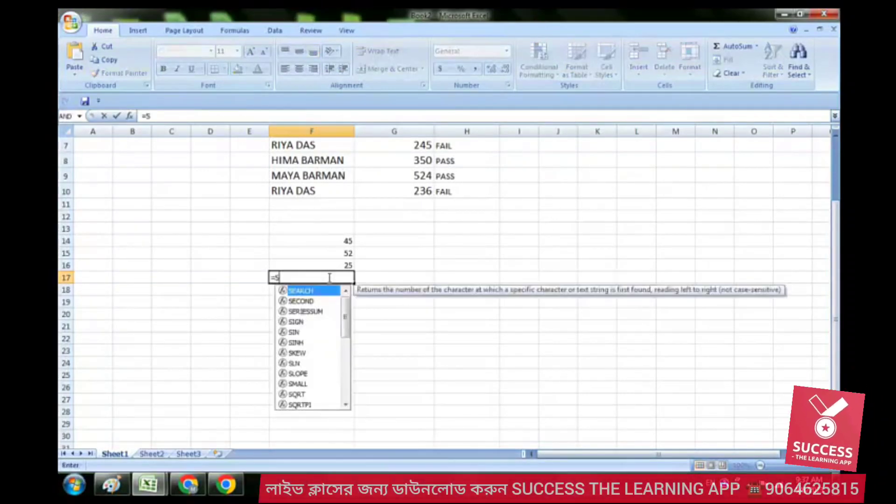
text(UM()
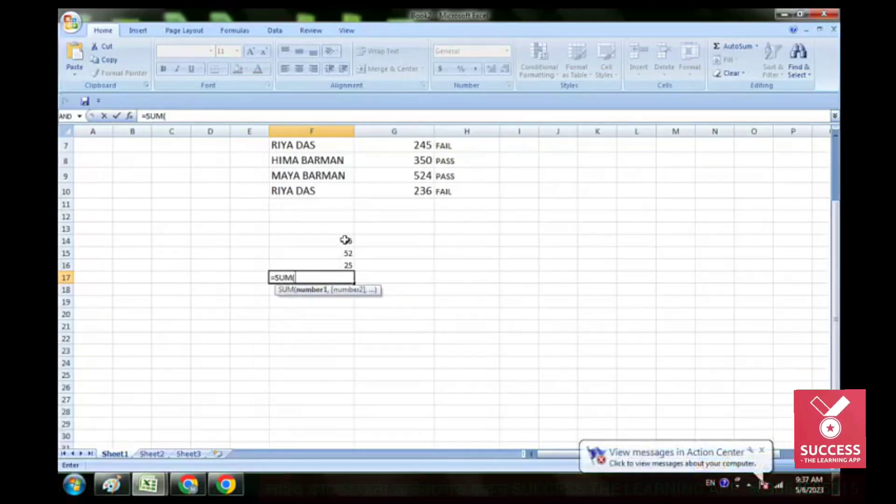
click(345, 240)
key(F8)
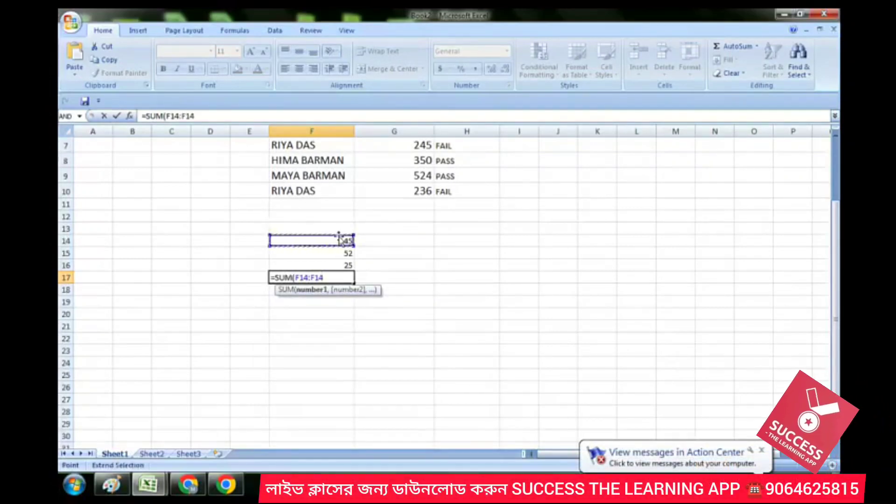
click(343, 268)
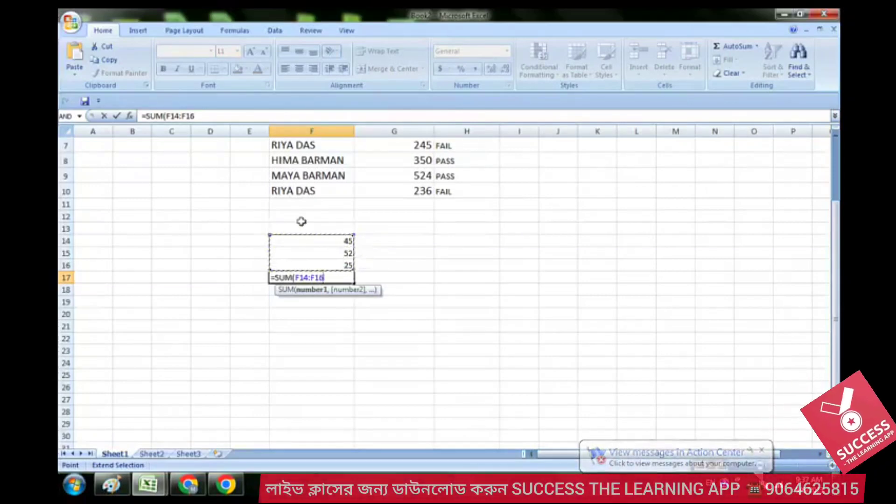
text())
key(Return)
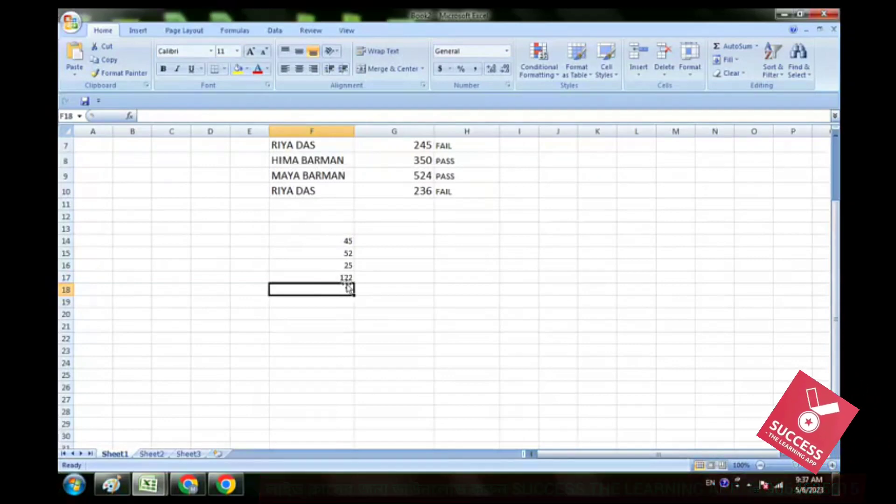
click(342, 277)
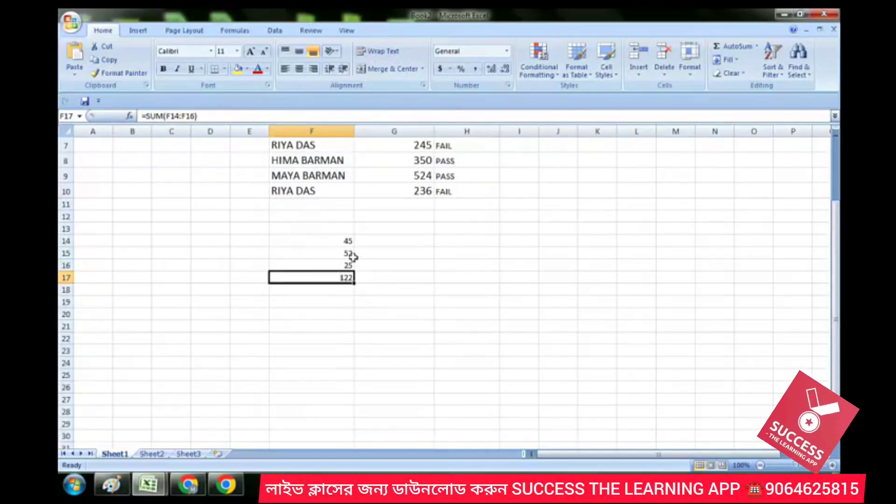
Enter the numbers 45, 52 and 25 in cells G14 to G16.
click(425, 239)
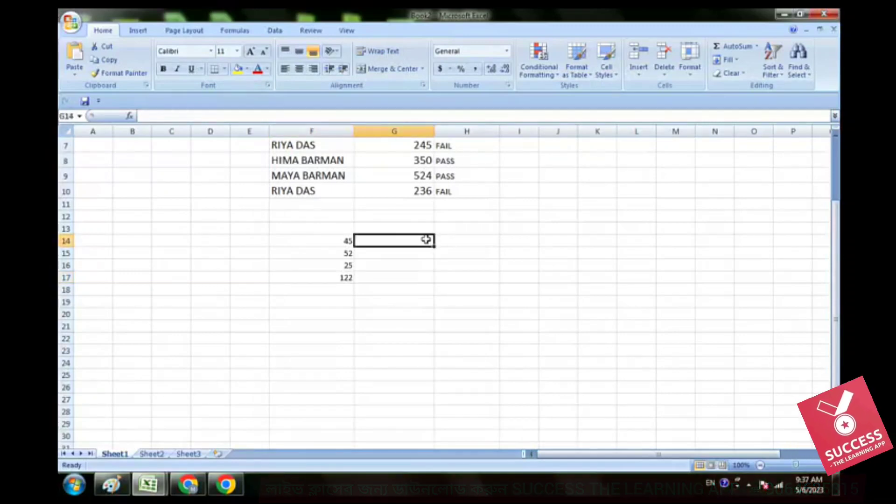
text(45)
key(Return)
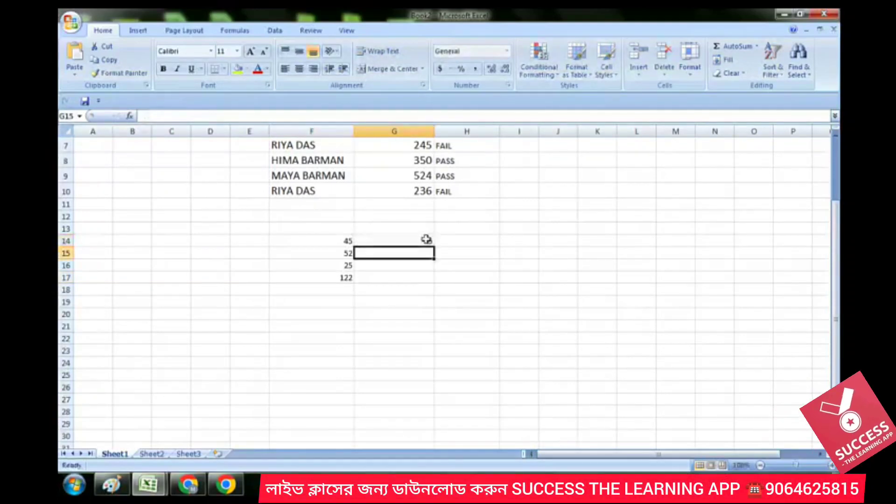
text(52)
key(Return)
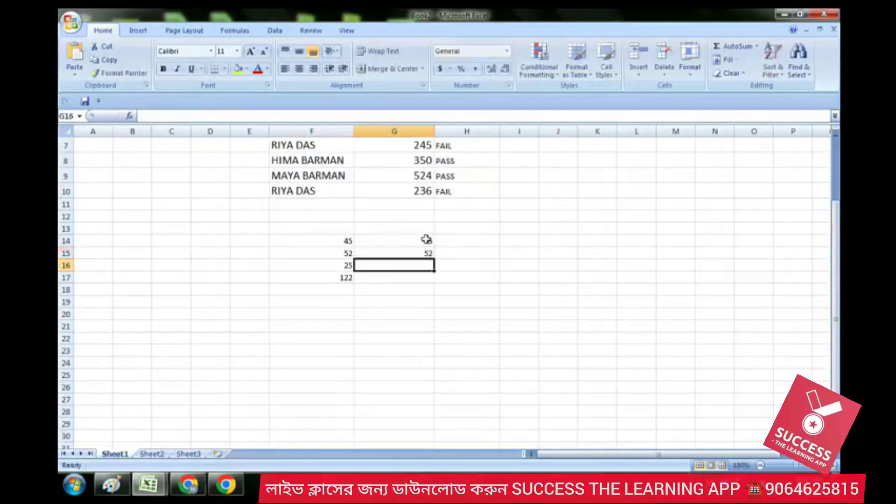
text(25)
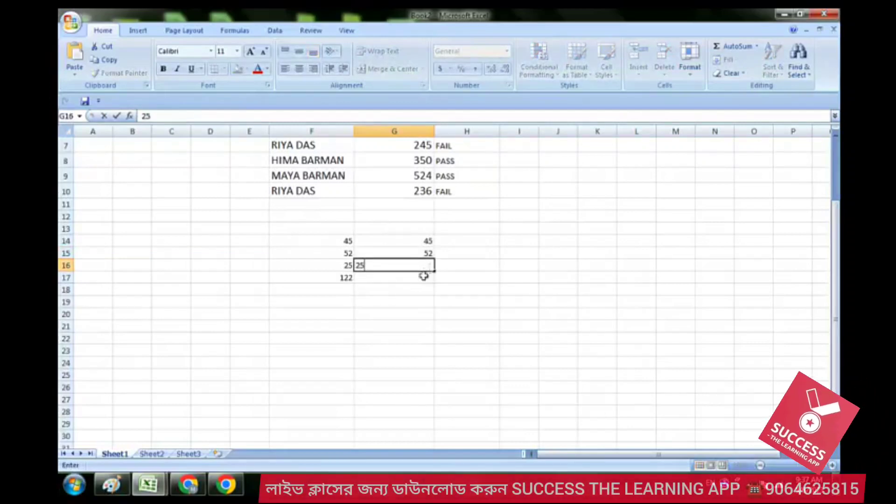
key(Return)
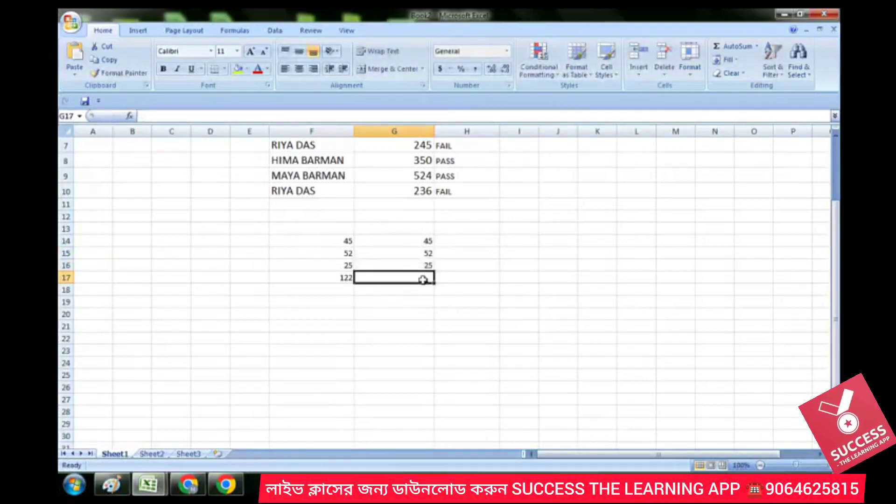
Add the column G numbers in cell G17 with the formula =G14+G15+G16.
text(=)
click(424, 239)
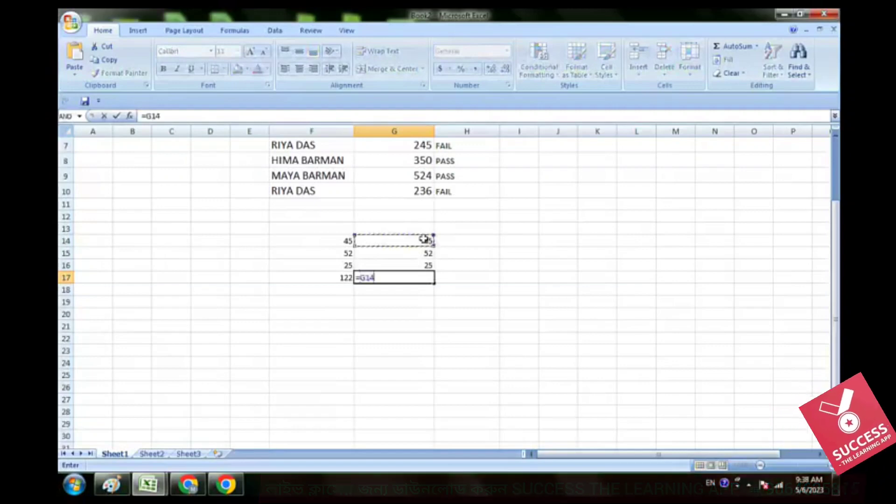
text(+)
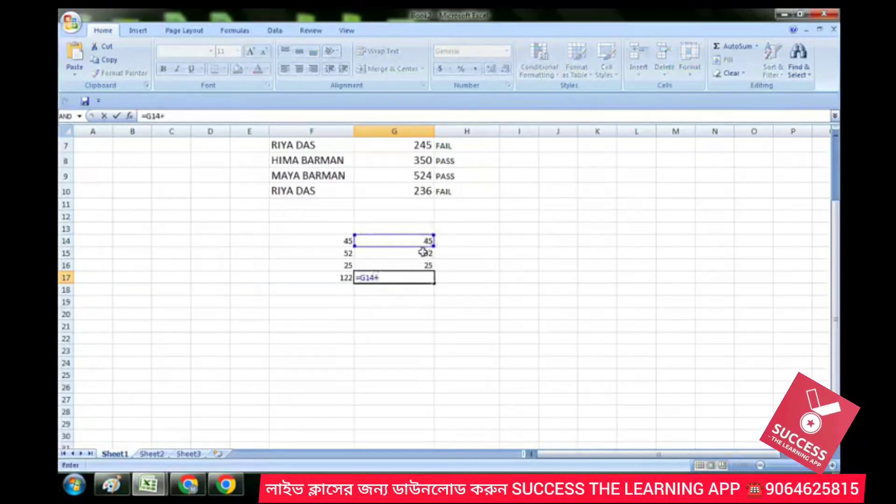
click(424, 252)
text(+)
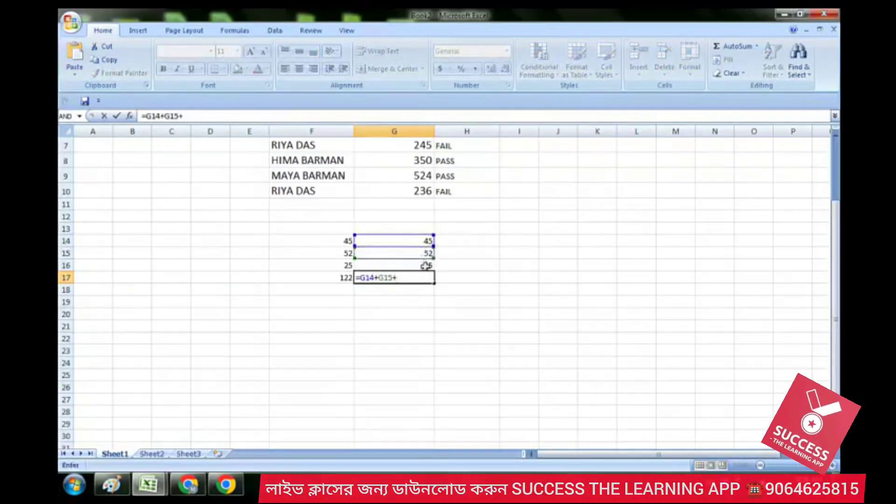
click(427, 265)
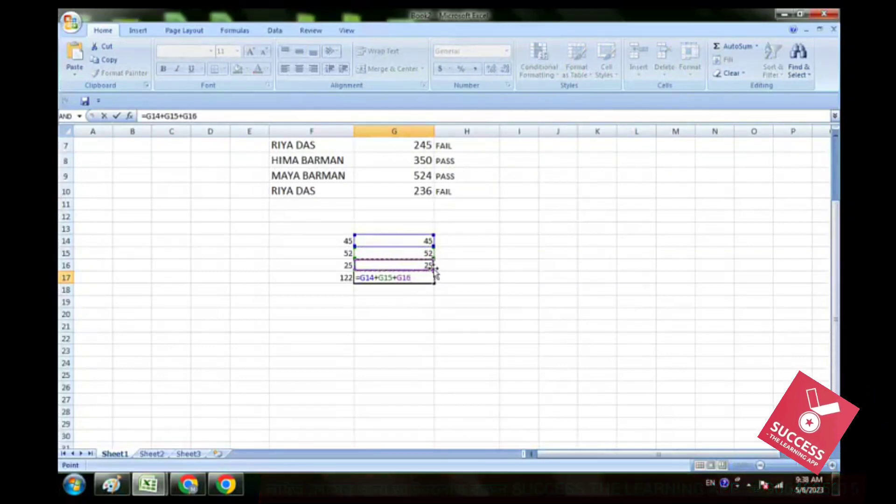
key(Return)
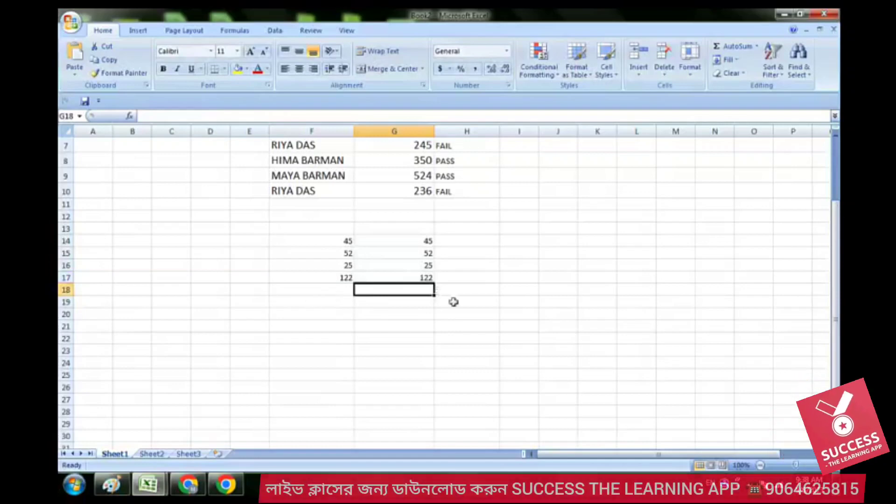
Enter the numbers 45, 52 and 25 in cells H14 to H16.
click(477, 241)
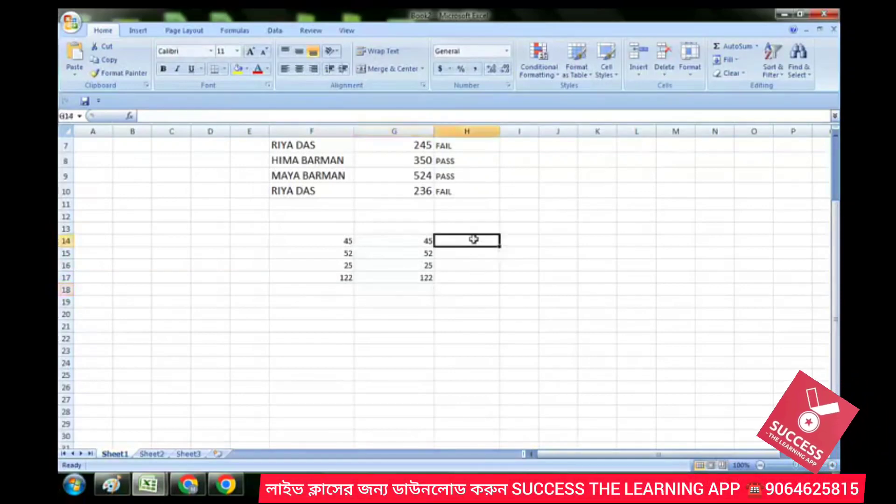
text(45)
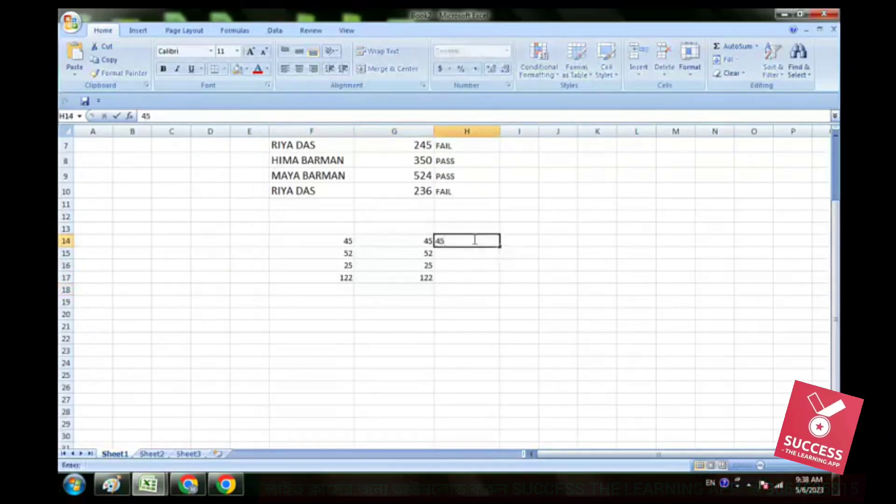
key(Return)
text(52)
key(Return)
text(2)
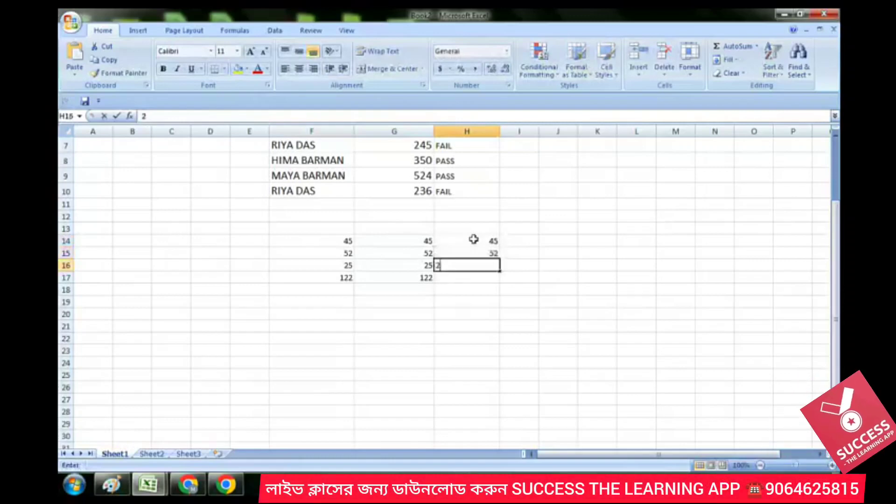
text(5)
key(Return)
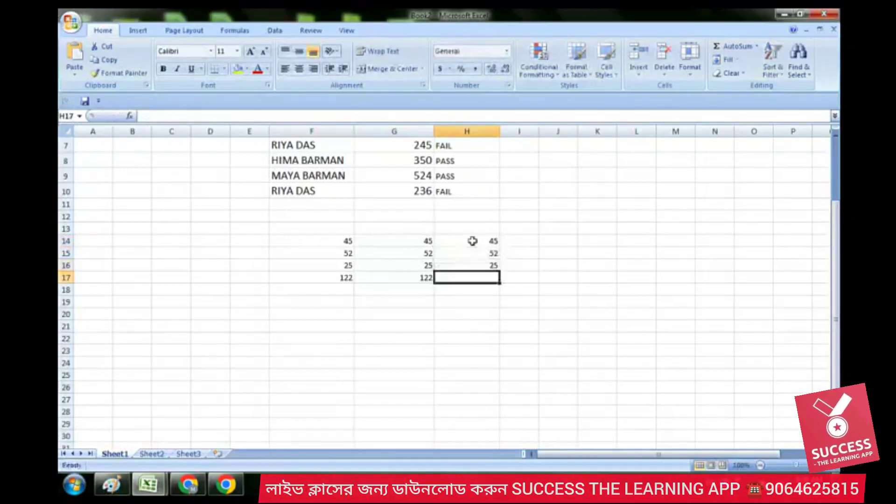
Total the range H14:H16 into cell H17 with AutoSum.
click(481, 242)
drag(481, 242, 494, 264)
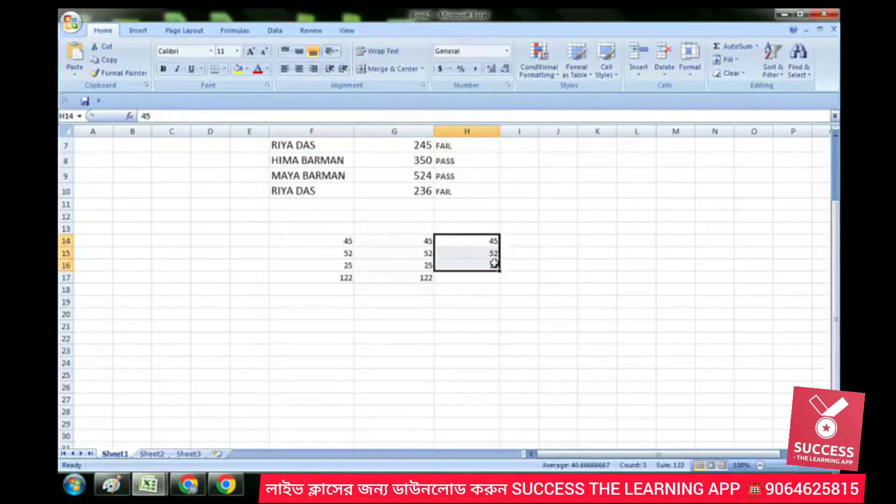
click(736, 53)
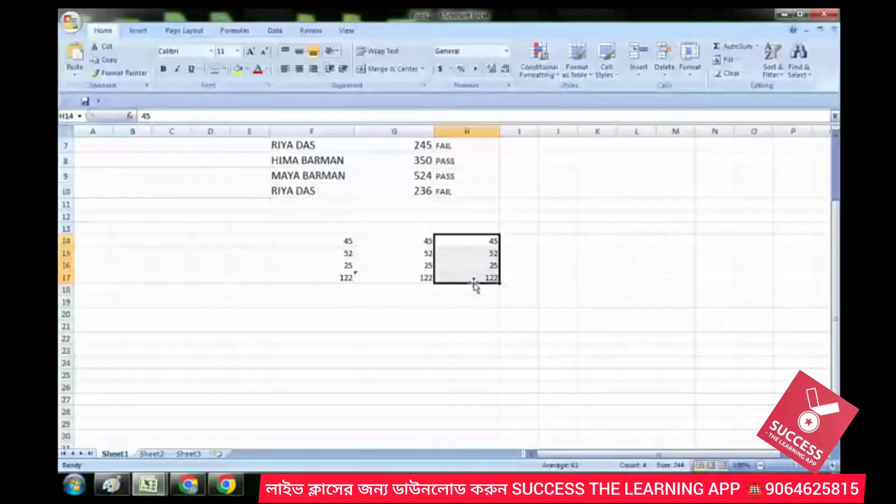
Enter 80 in cell E13 and 40 in cell E14.
click(257, 229)
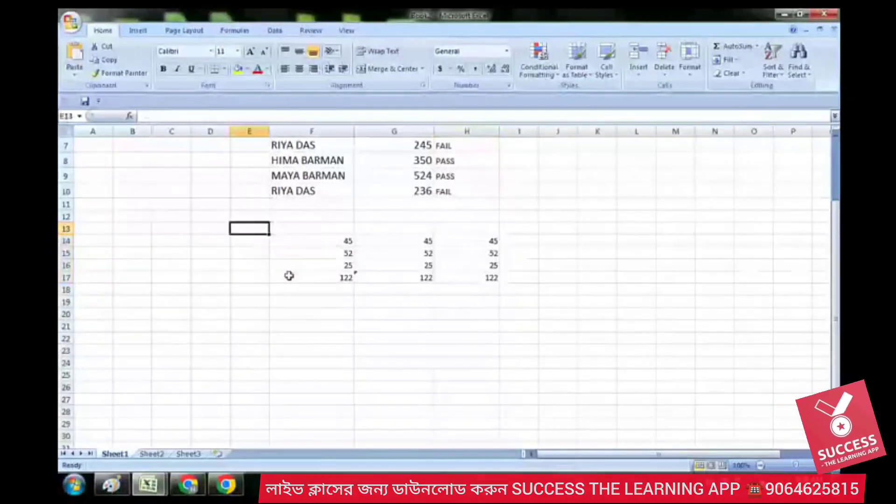
text(8)
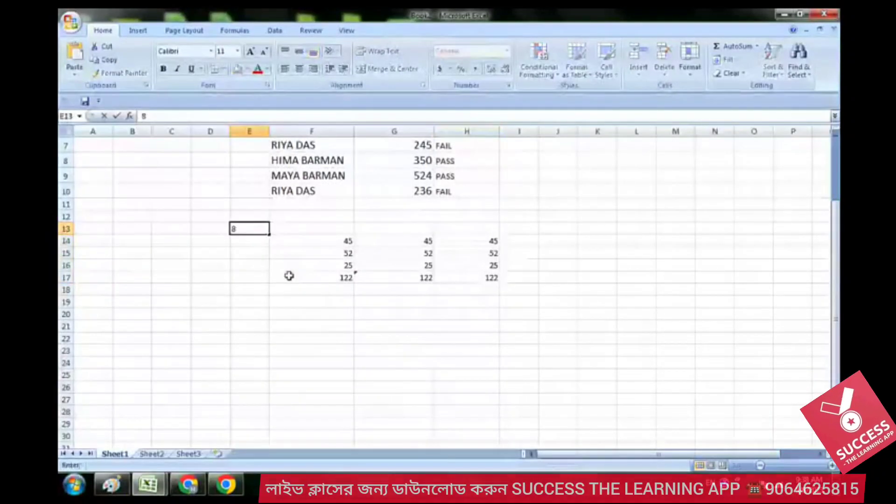
text(0)
key(Return)
text(4)
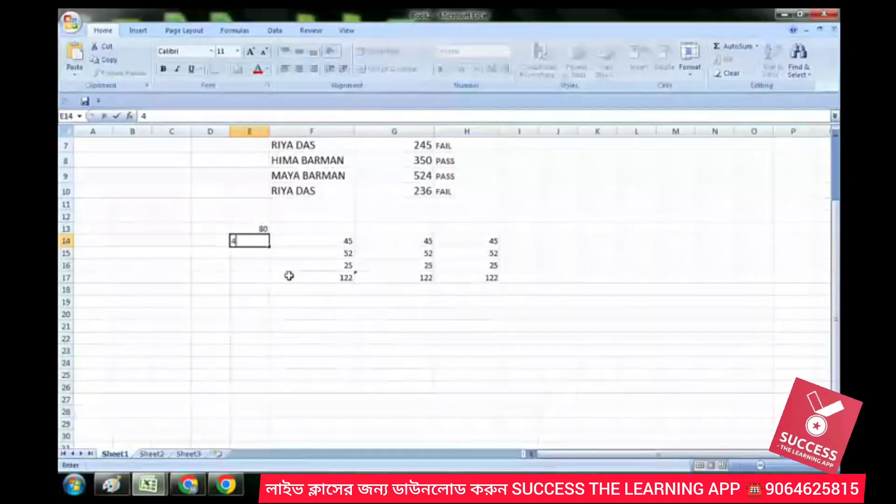
text(0)
key(Return)
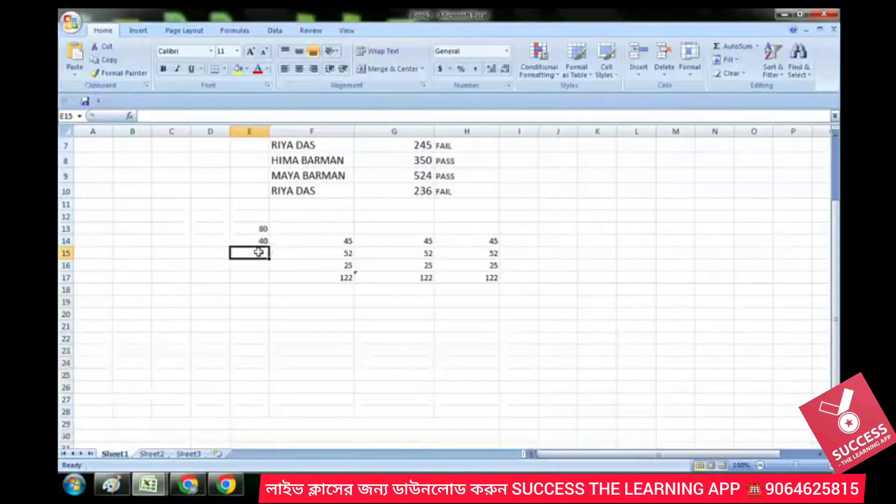
Subtract E14 from E13 in cell E15 with the formula =E13-E14.
text(=)
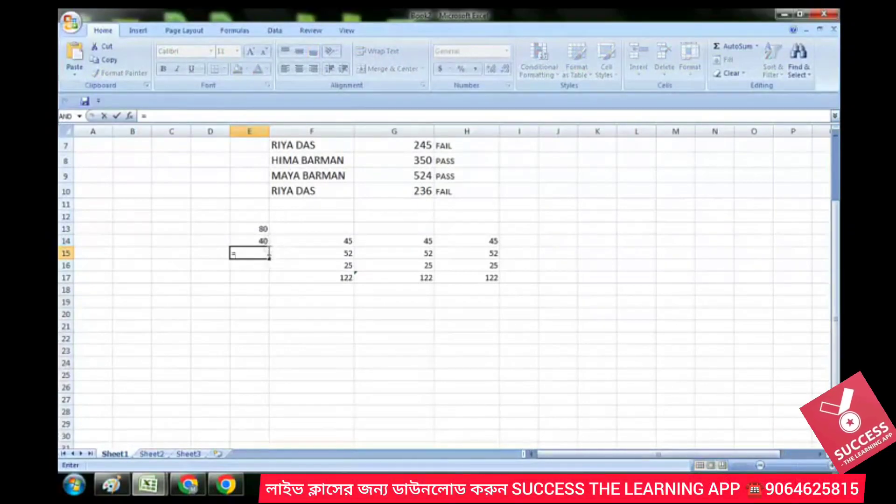
click(258, 229)
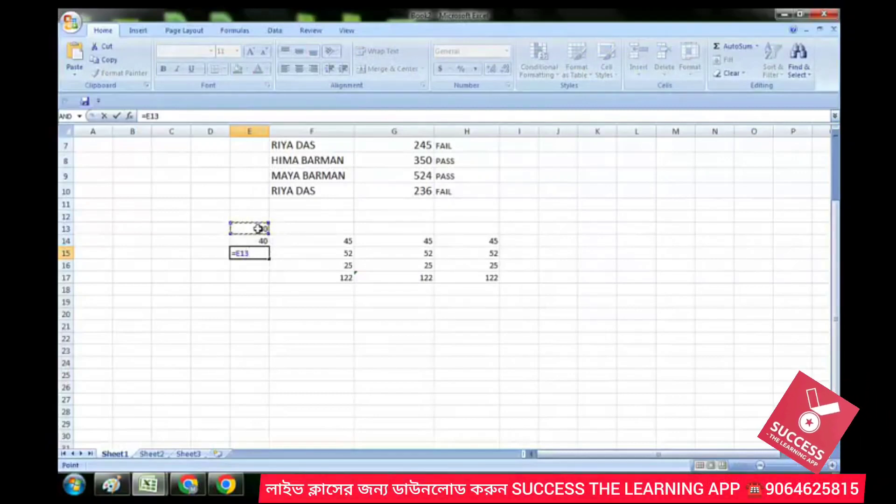
text(-)
click(261, 241)
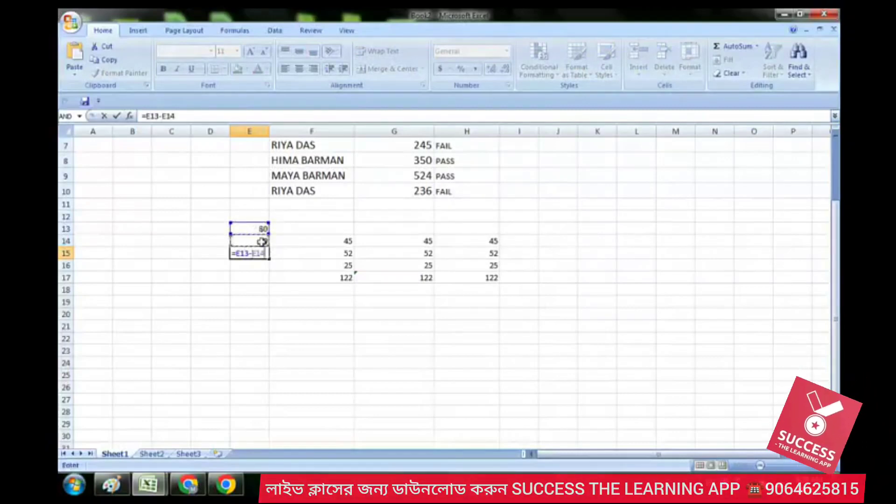
key(Return)
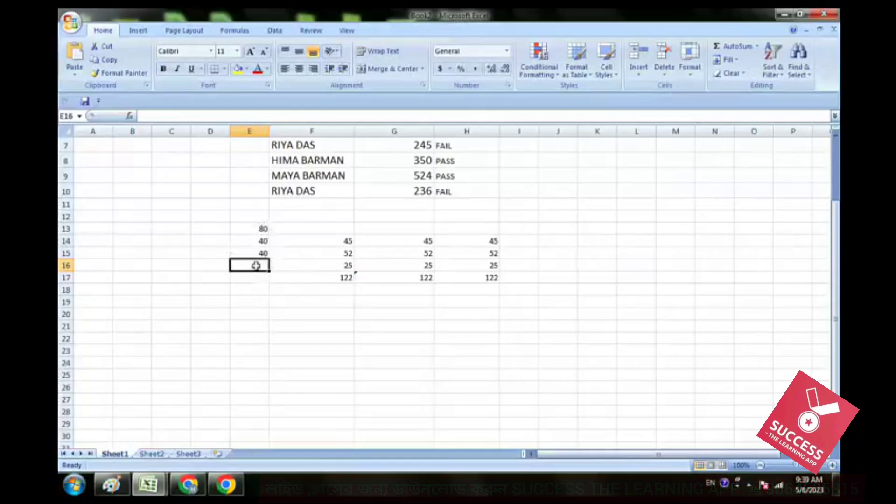
Enter 50 in cell D13 and 5 in cell D14.
click(208, 233)
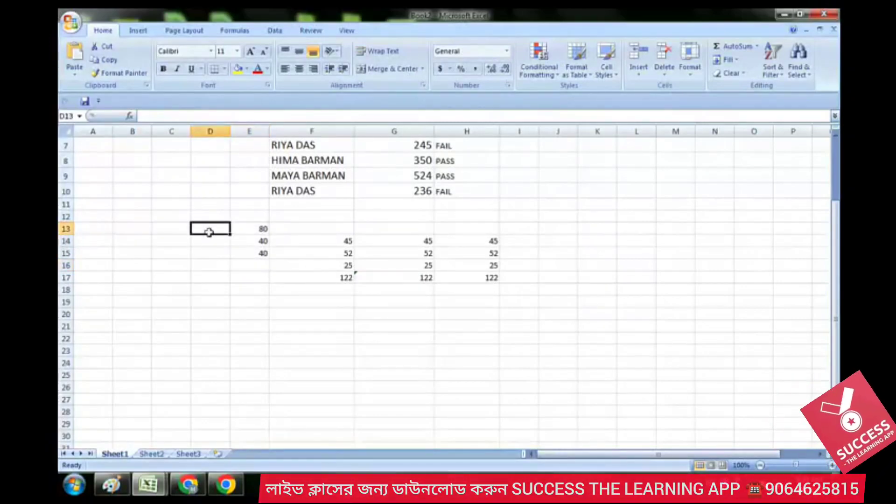
text(50)
key(Return)
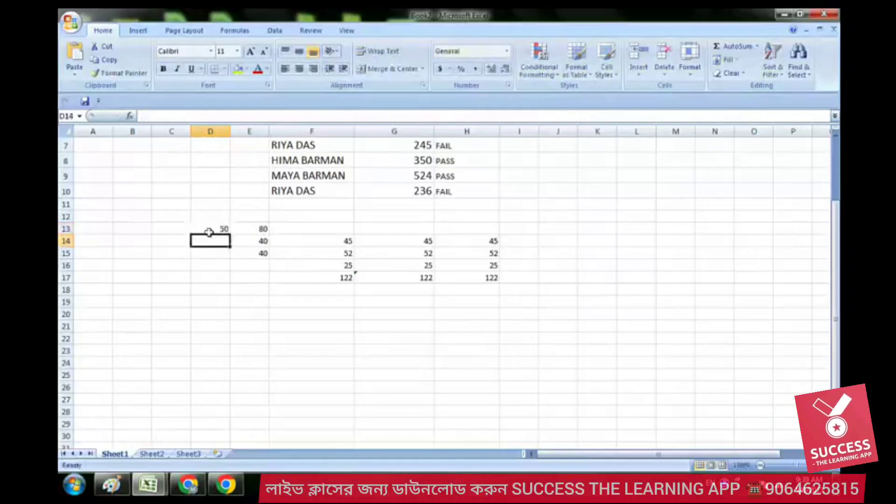
text(5)
key(Return)
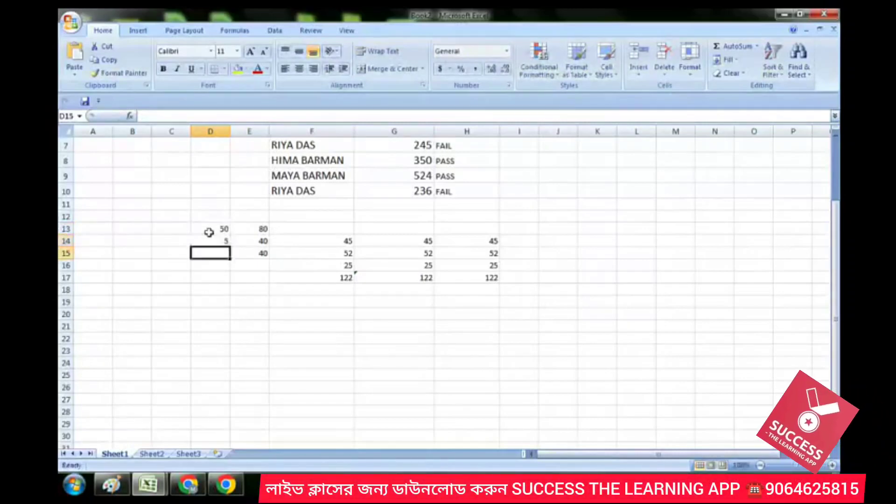
Divide D13 by D14 in cell D15 with the formula =D13/D14.
text(=)
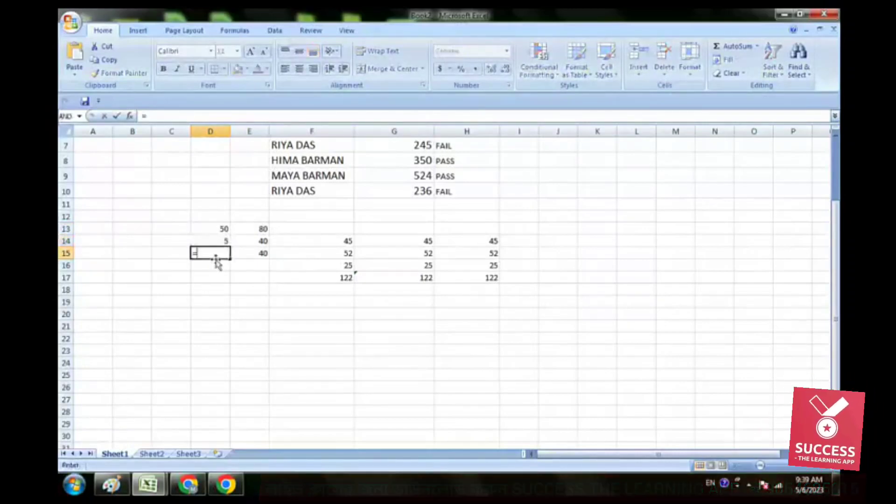
click(224, 227)
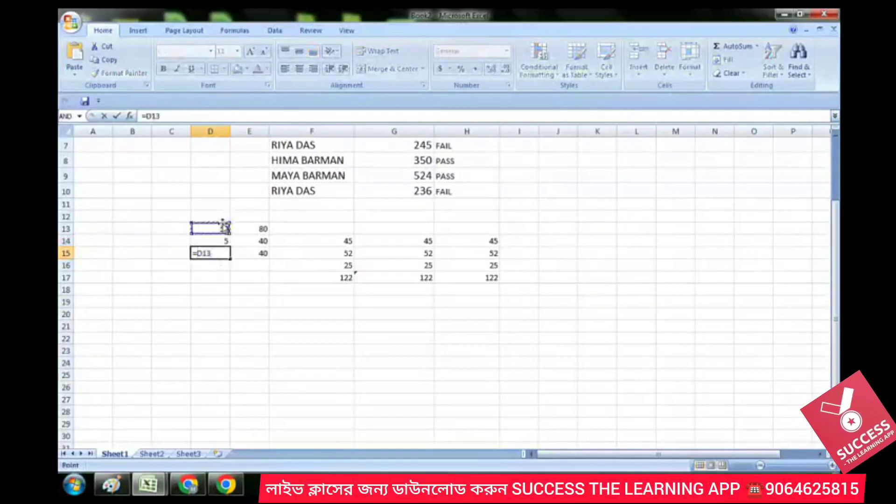
text(/)
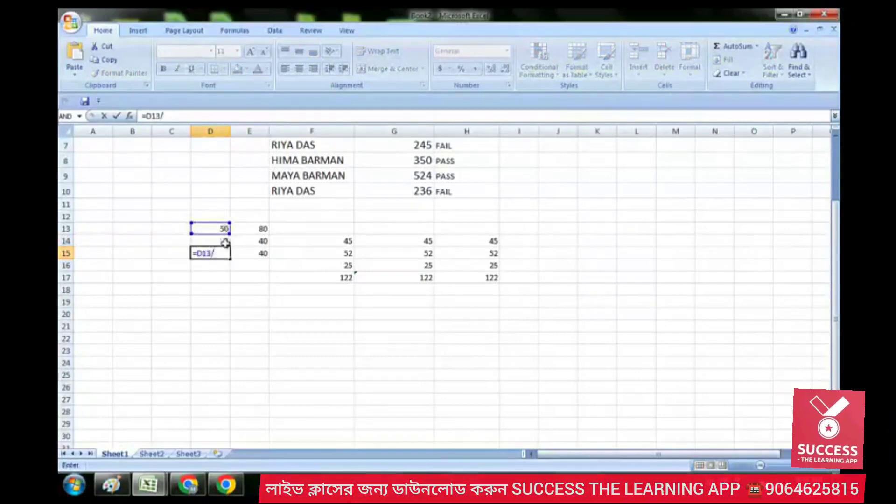
click(227, 240)
key(Return)
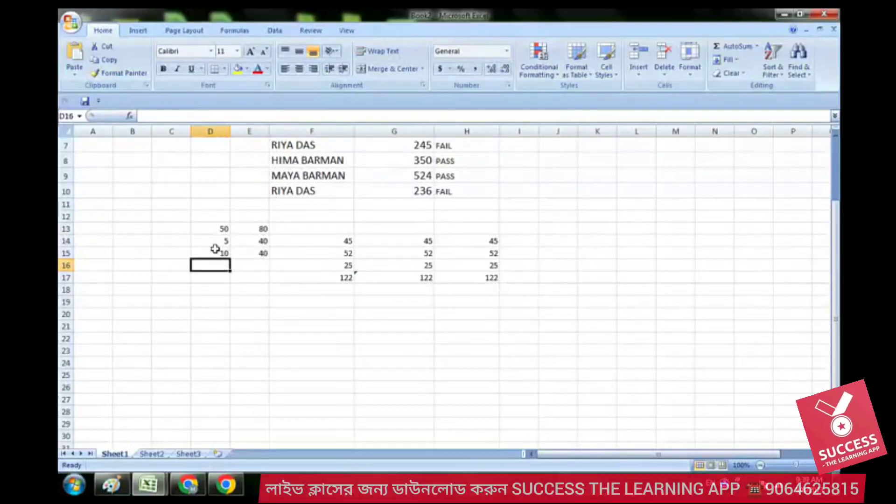
Enter 45 in cell C13 and 5 in cell C14.
click(174, 229)
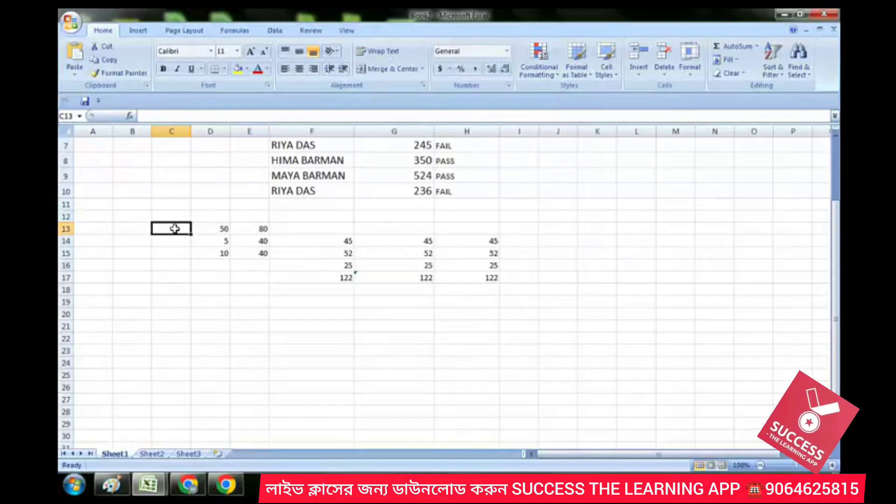
text(45)
key(Return)
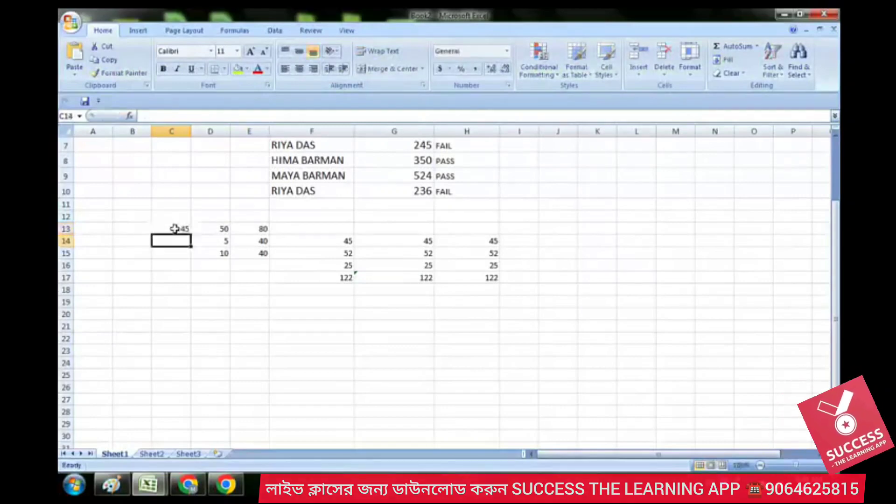
text(5)
key(Return)
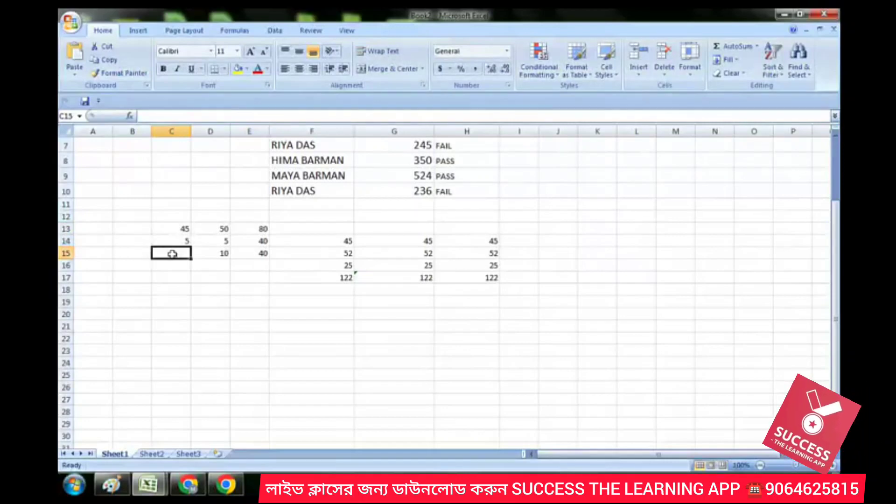
Multiply the range C13:C14 in cell C15 with the formula =PRODUCT(C13:C14).
text(=)
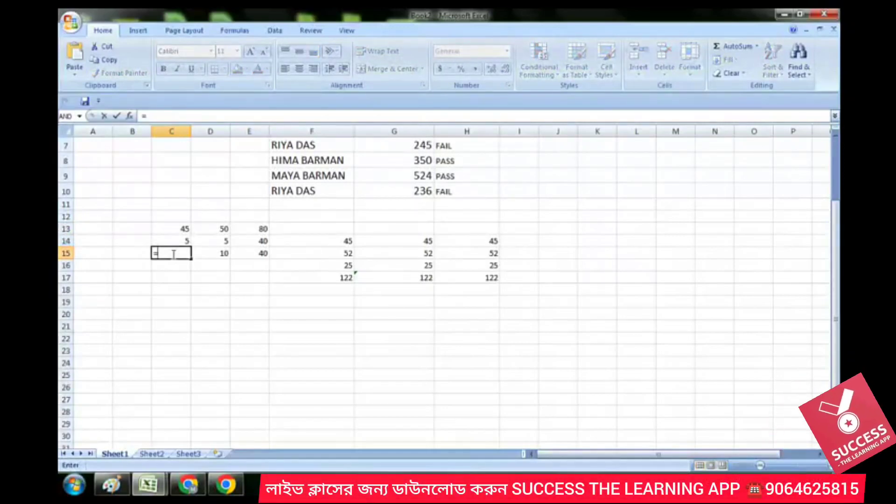
text(PRODUCT)
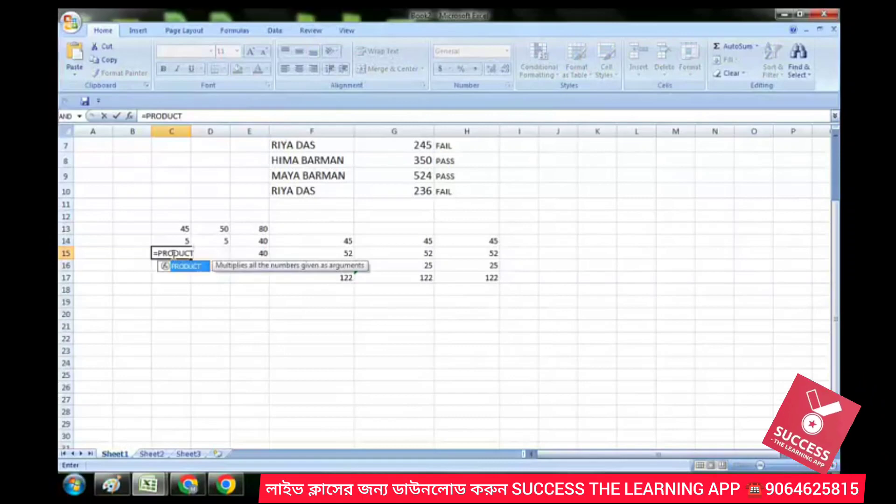
text(()
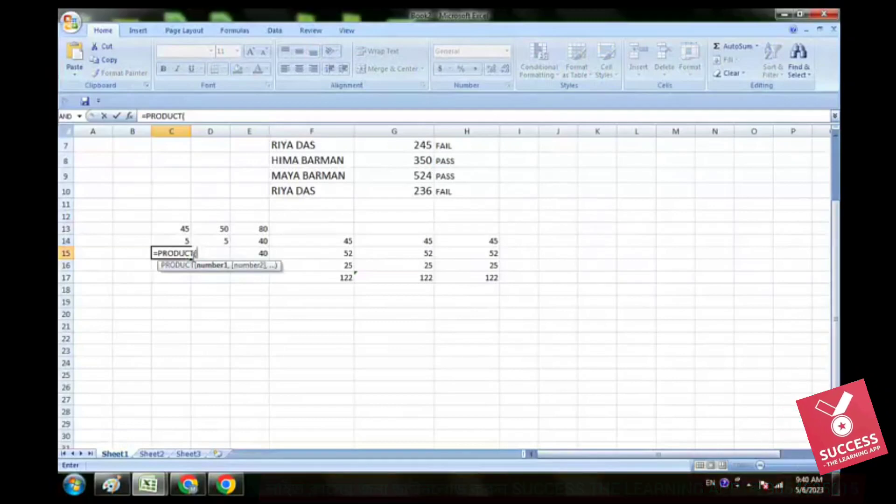
click(174, 227)
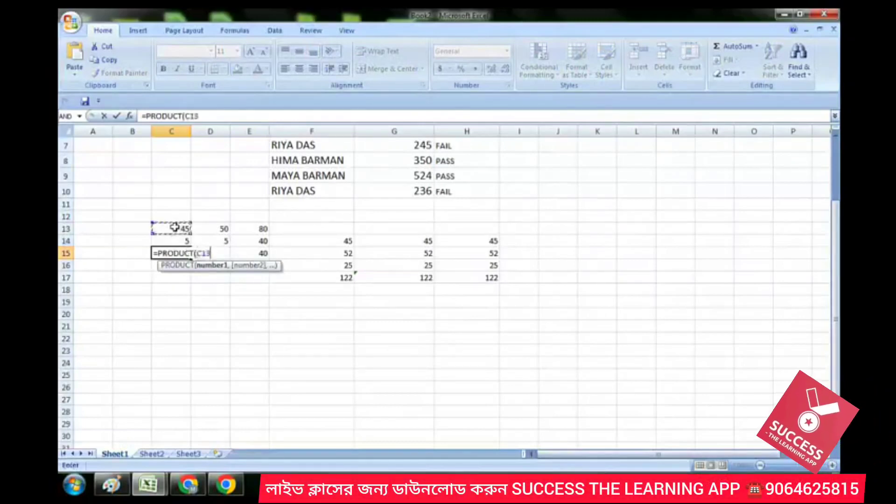
key(F8)
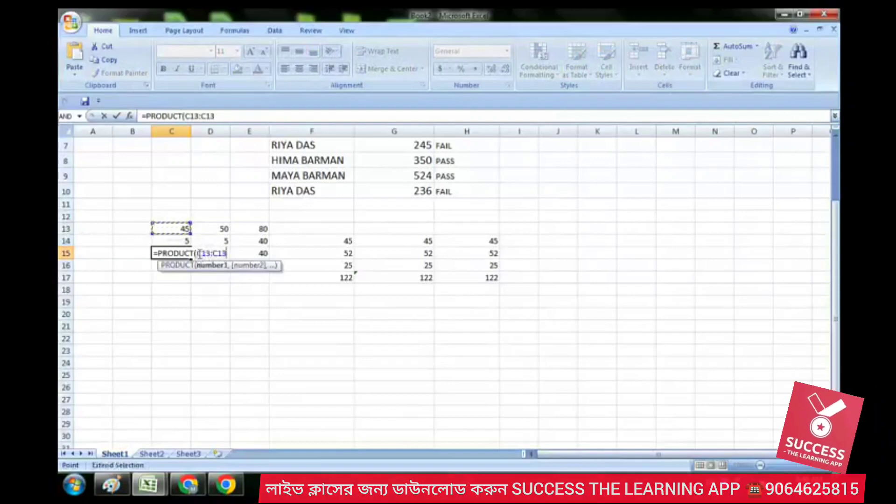
click(179, 240)
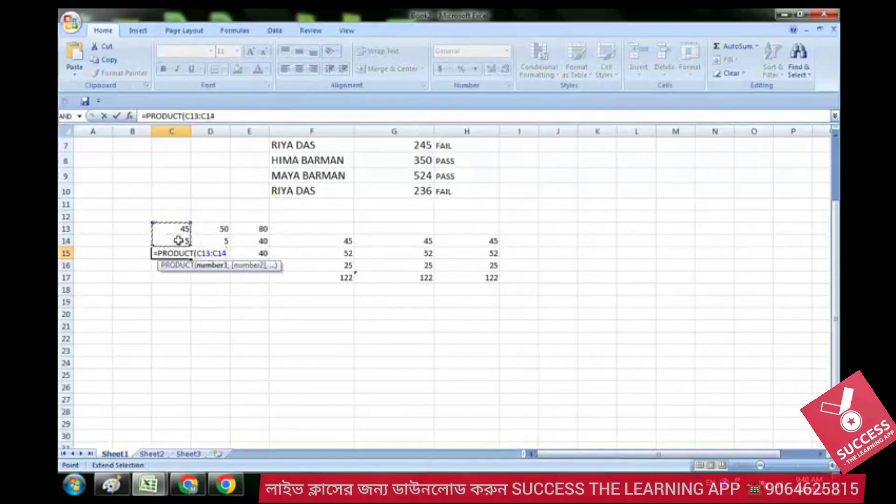
text())
key(Return)
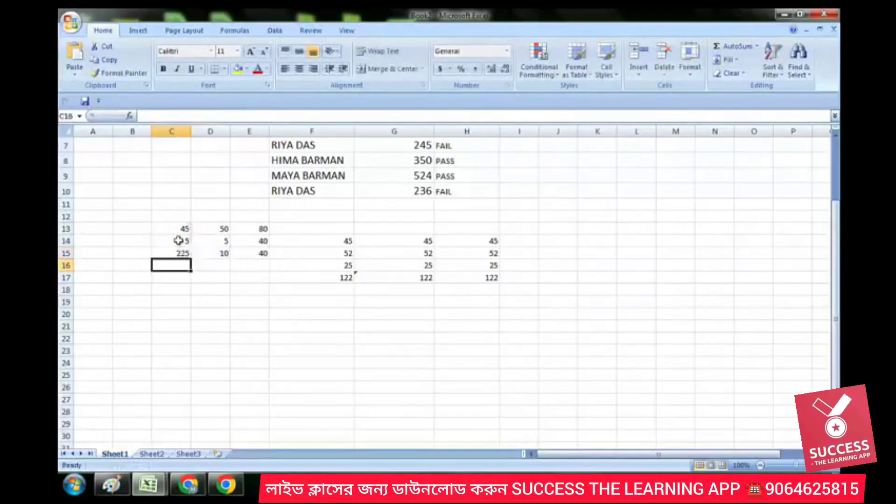